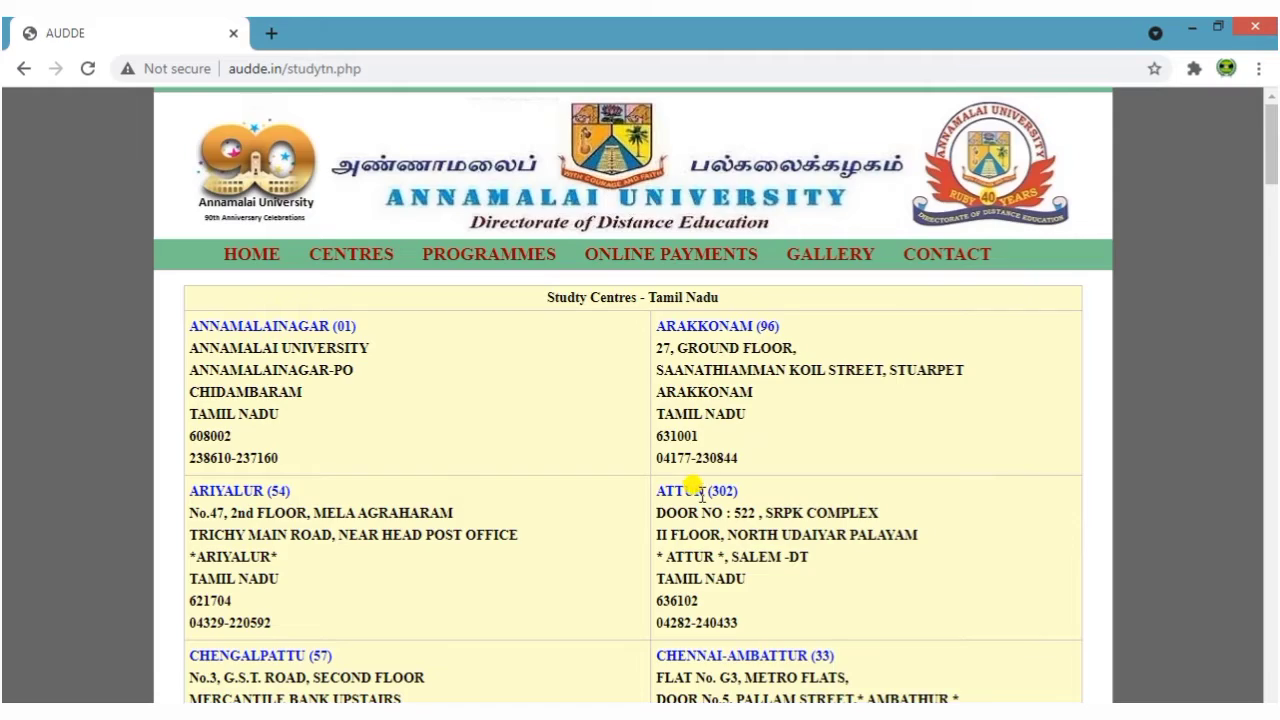
{"action": "scroll", "coordinate": [700, 492], "scroll_direction": "down", "scroll_amount": 20}
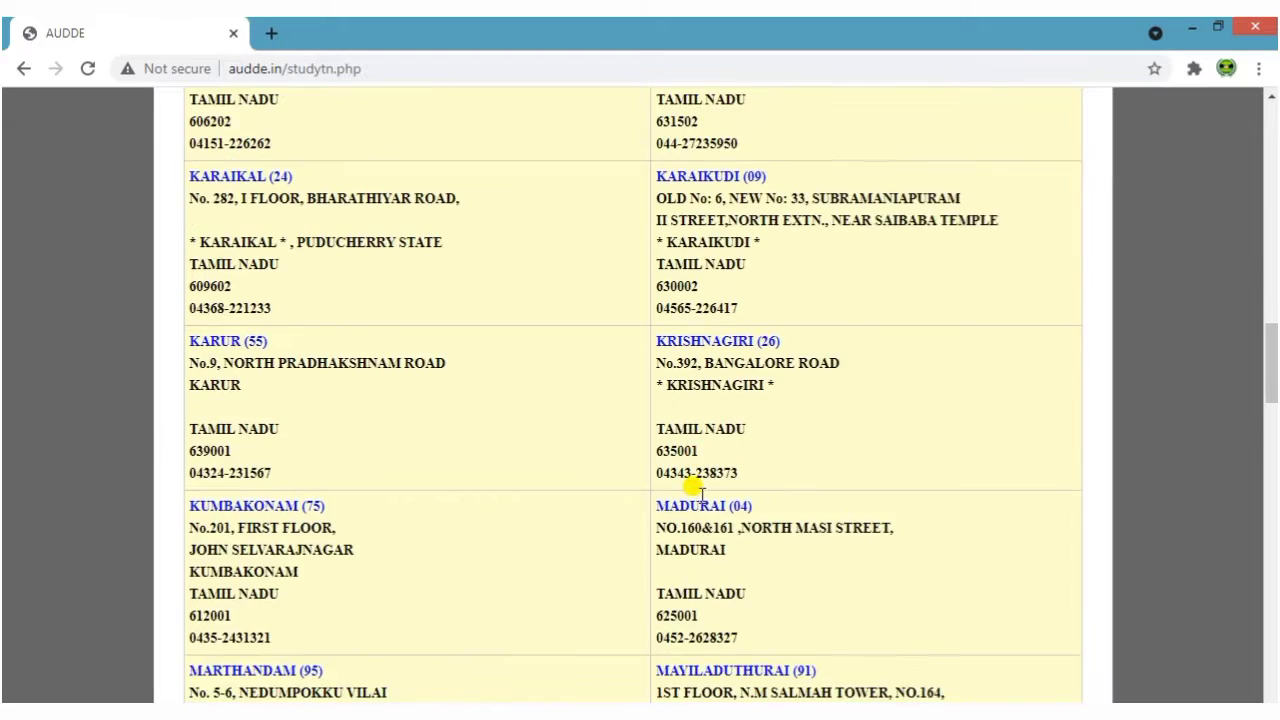
{"action": "scroll", "coordinate": [700, 492], "scroll_direction": "down", "scroll_amount": 10}
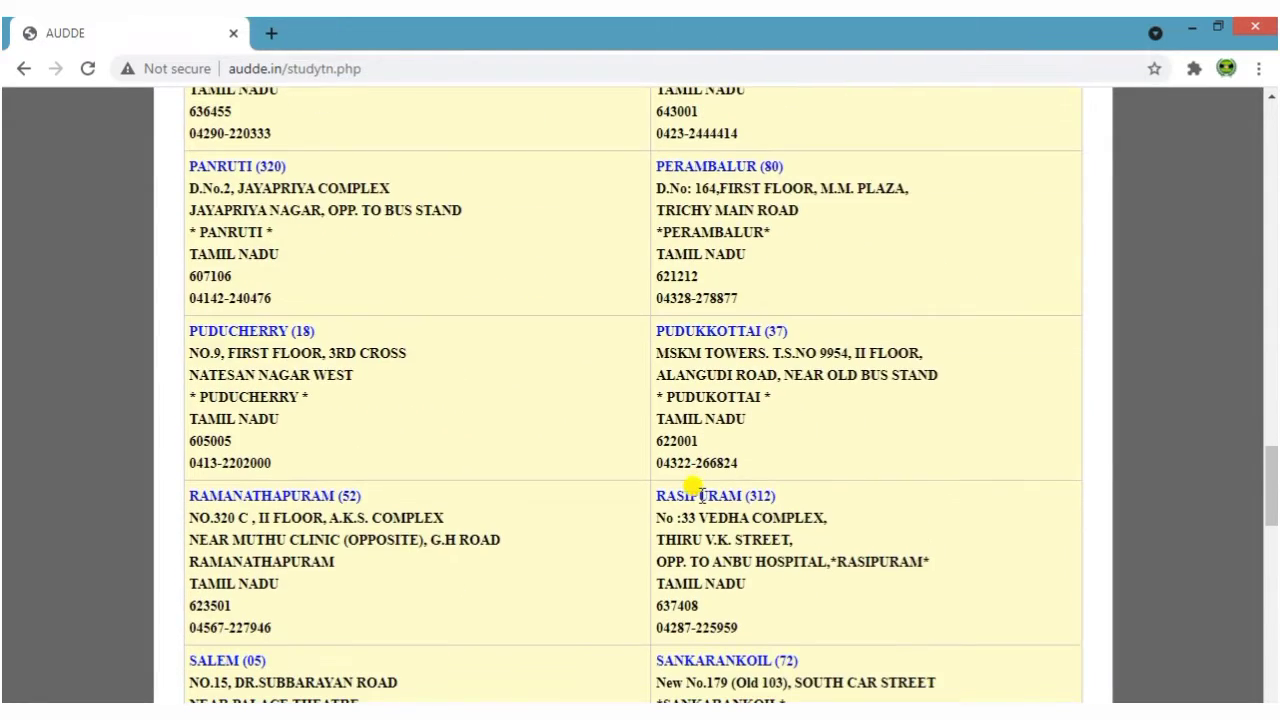
{"action": "scroll", "coordinate": [700, 492], "scroll_direction": "down", "scroll_amount": 6}
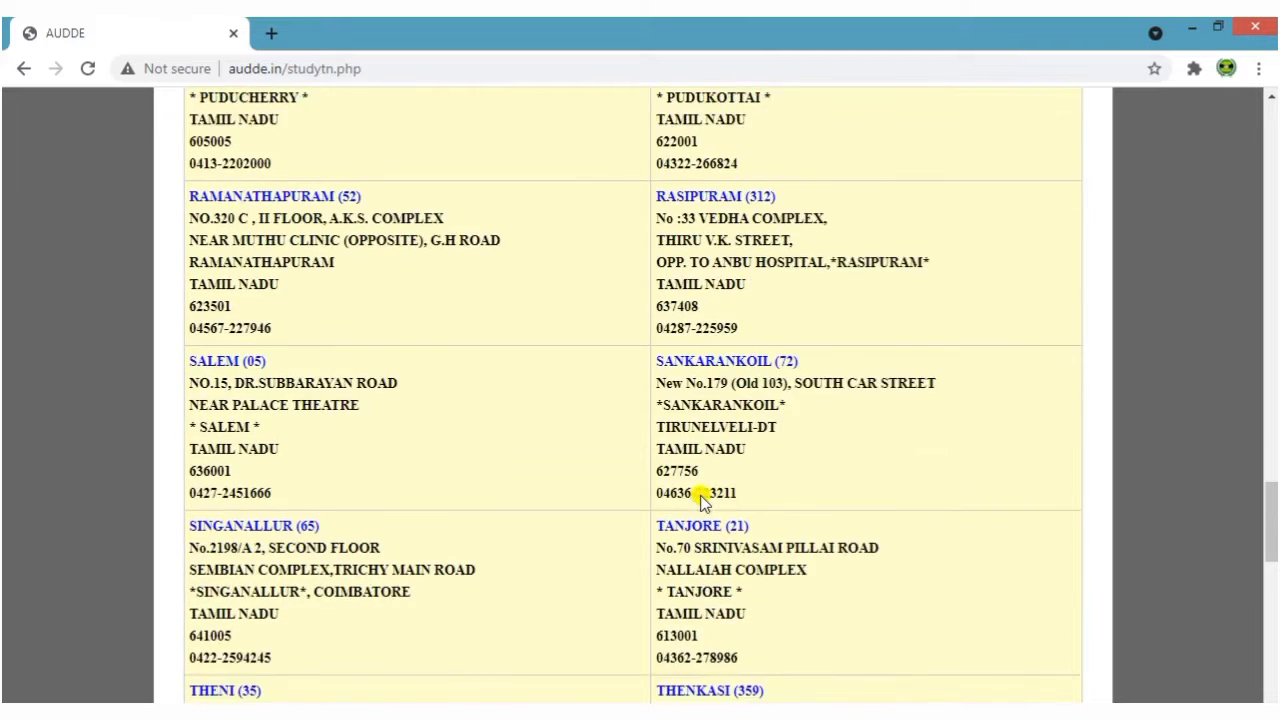
{"action": "scroll", "coordinate": [702, 498], "scroll_direction": "up", "scroll_amount": 2}
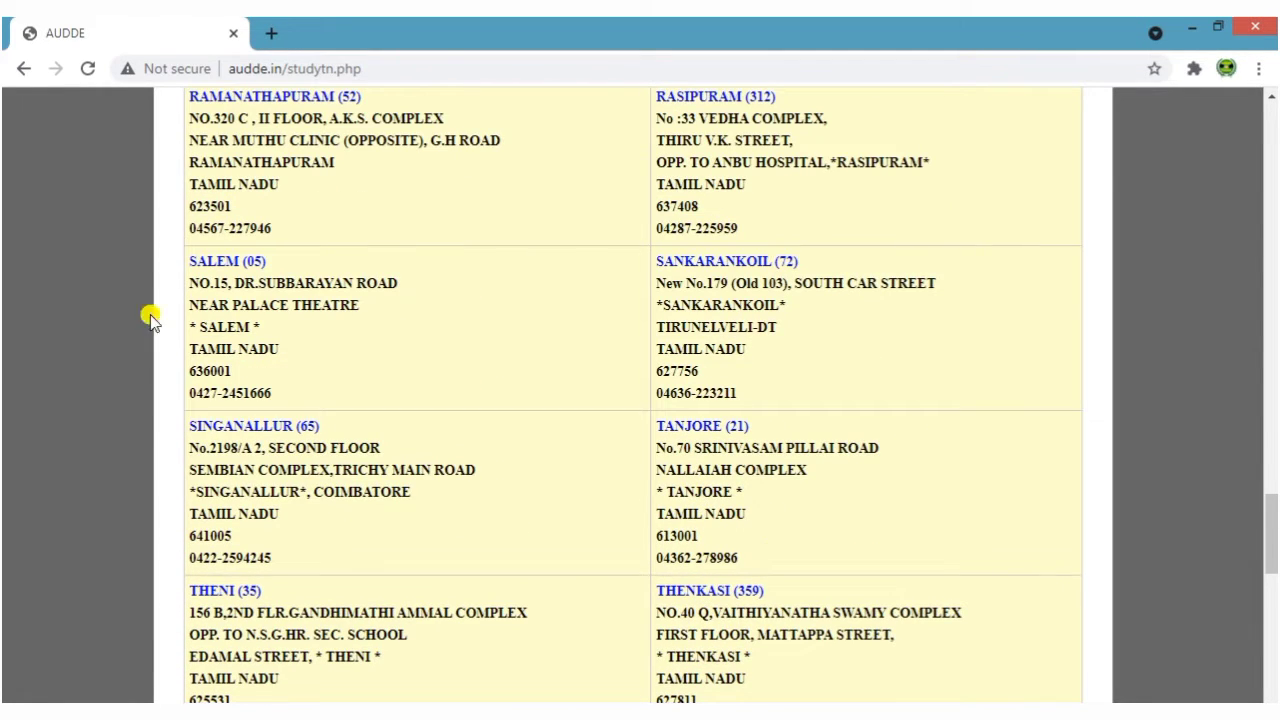
{"action": "left_click_drag", "start_coordinate": [193, 270], "coordinate": [366, 329]}
{"action": "left_click", "coordinate": [226, 331]}
{"action": "left_click_drag", "start_coordinate": [226, 331], "coordinate": [200, 334]}
{"action": "left_click", "coordinate": [293, 352]}
{"action": "triple_click", "coordinate": [226, 392]}
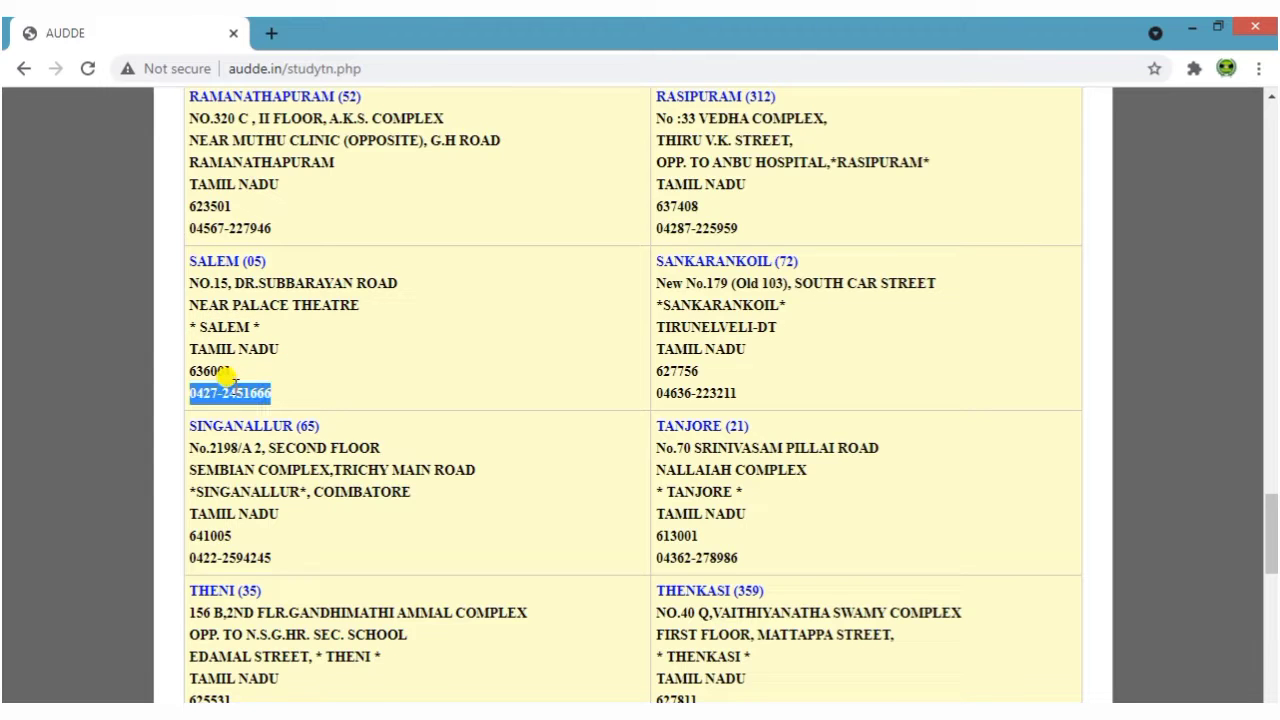
{"action": "left_click", "coordinate": [412, 383]}
{"action": "left_click_drag", "start_coordinate": [193, 392], "coordinate": [282, 393]}
{"action": "left_click", "coordinate": [418, 392]}
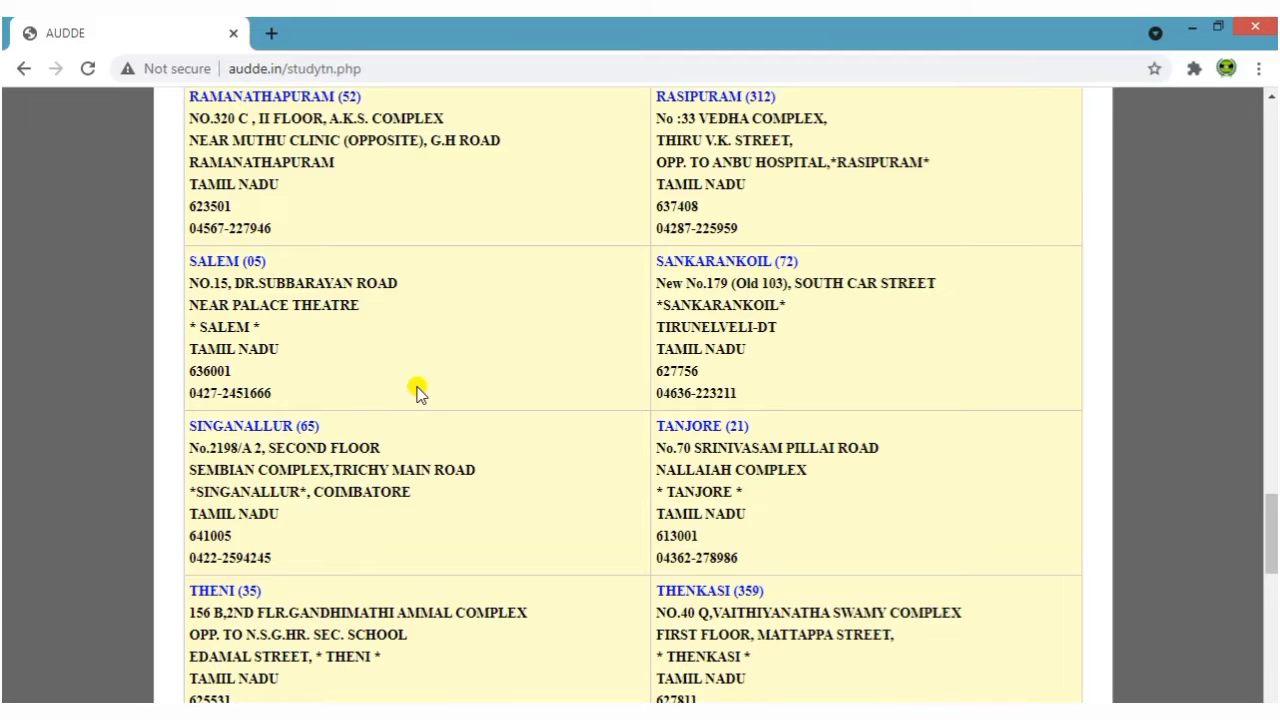
{"action": "scroll", "coordinate": [455, 500], "scroll_direction": "down", "scroll_amount": 12}
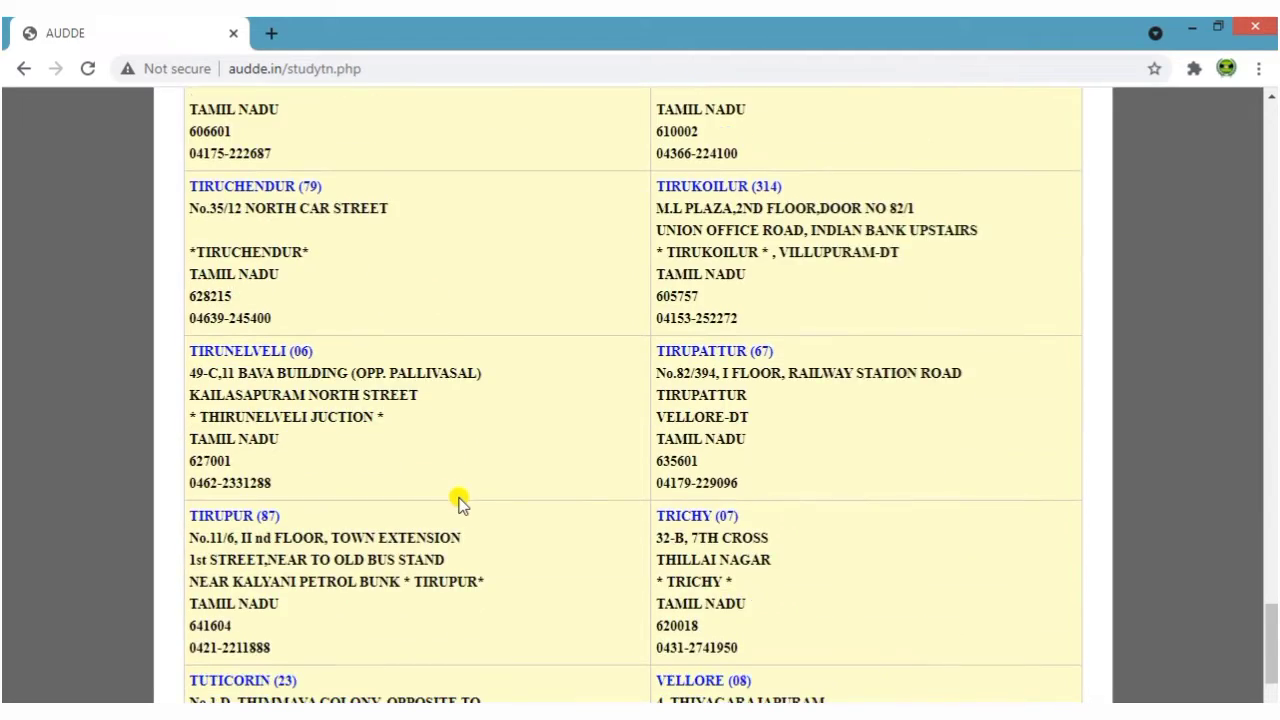
{"action": "scroll", "coordinate": [459, 502], "scroll_direction": "up", "scroll_amount": 20}
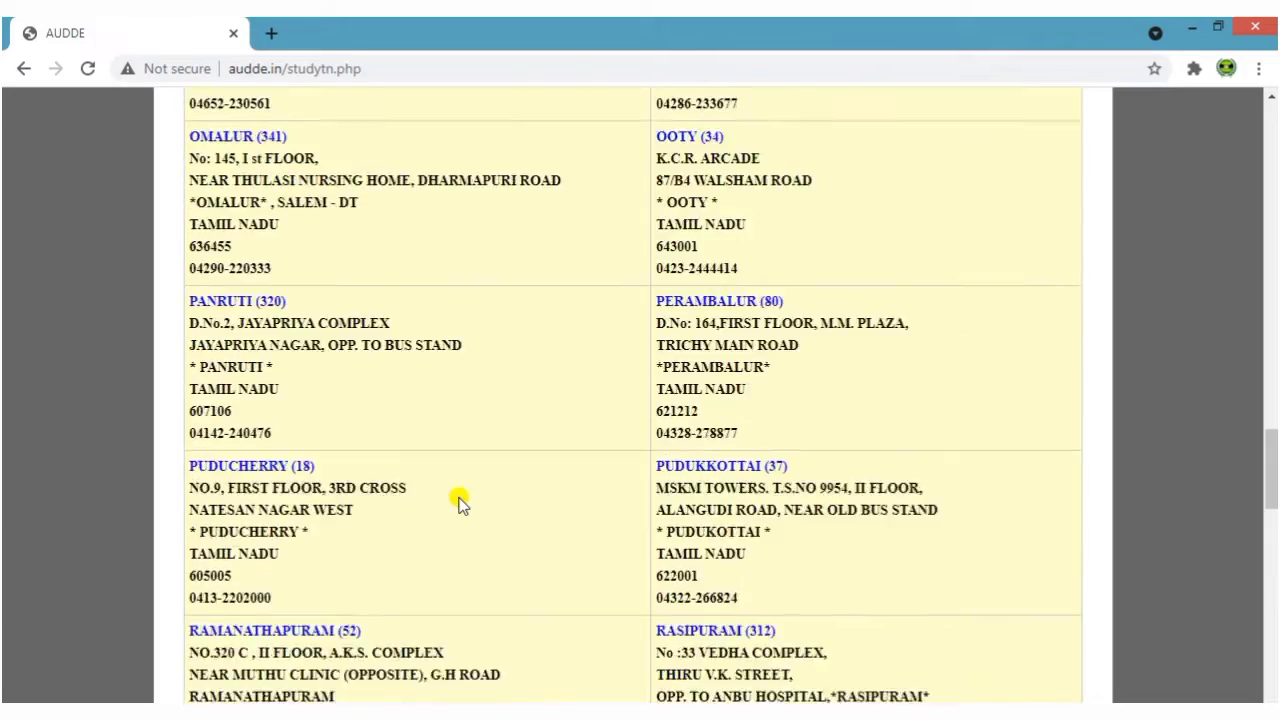
{"action": "scroll", "coordinate": [459, 502], "scroll_direction": "up", "scroll_amount": 15}
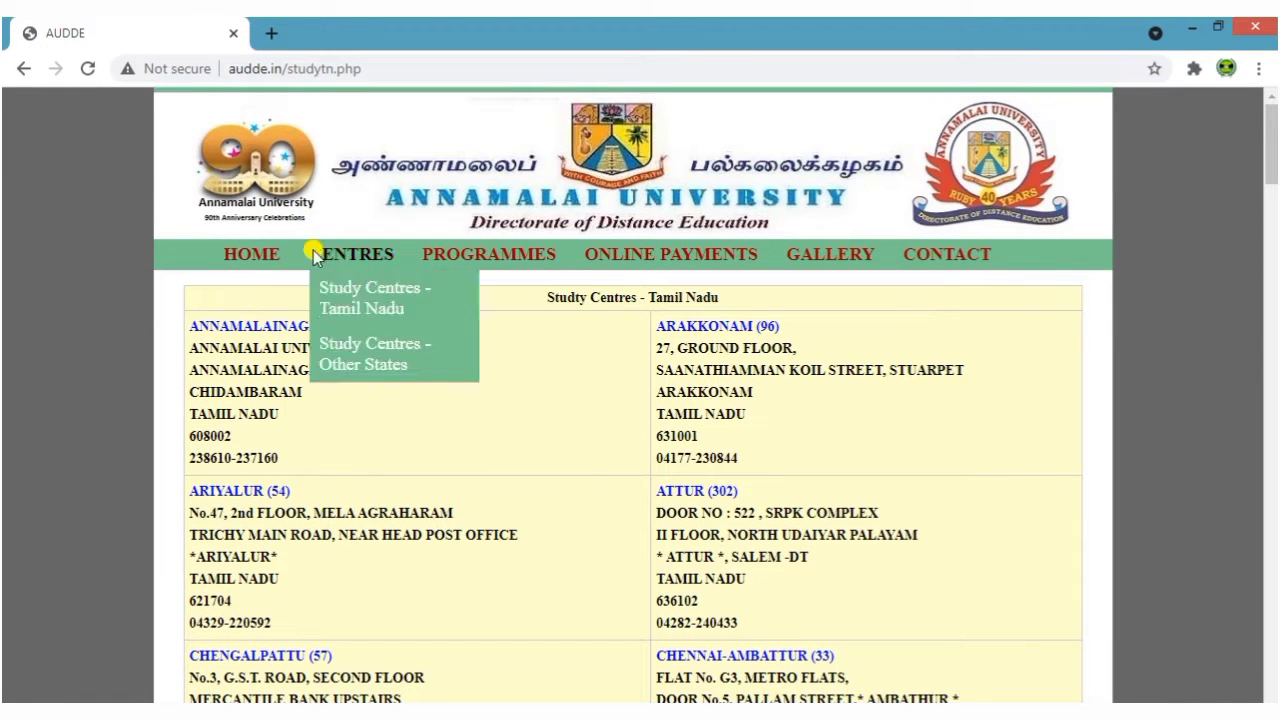
Open the Under Graduate Programmes page from the PROGRAMMES menu
{"action": "mouse_move", "coordinate": [534, 253]}
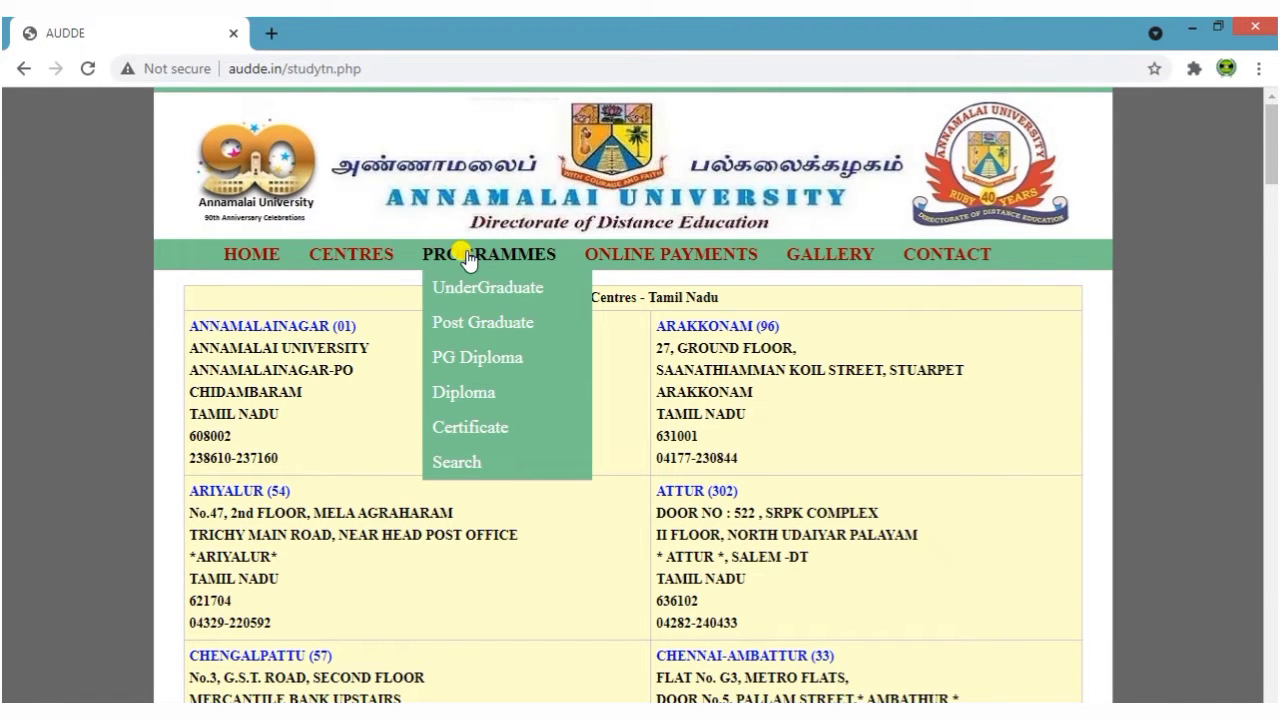
{"action": "left_click", "coordinate": [485, 288]}
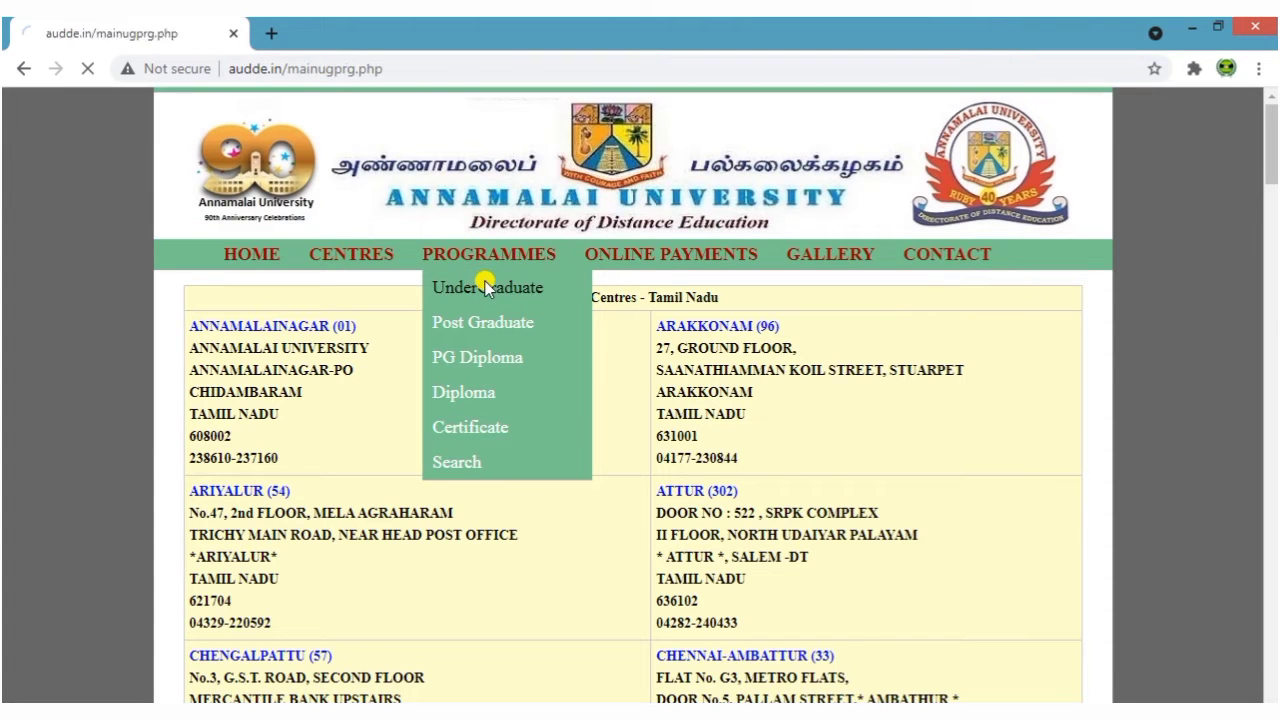
{"action": "scroll", "coordinate": [560, 400], "scroll_direction": "down", "scroll_amount": 1}
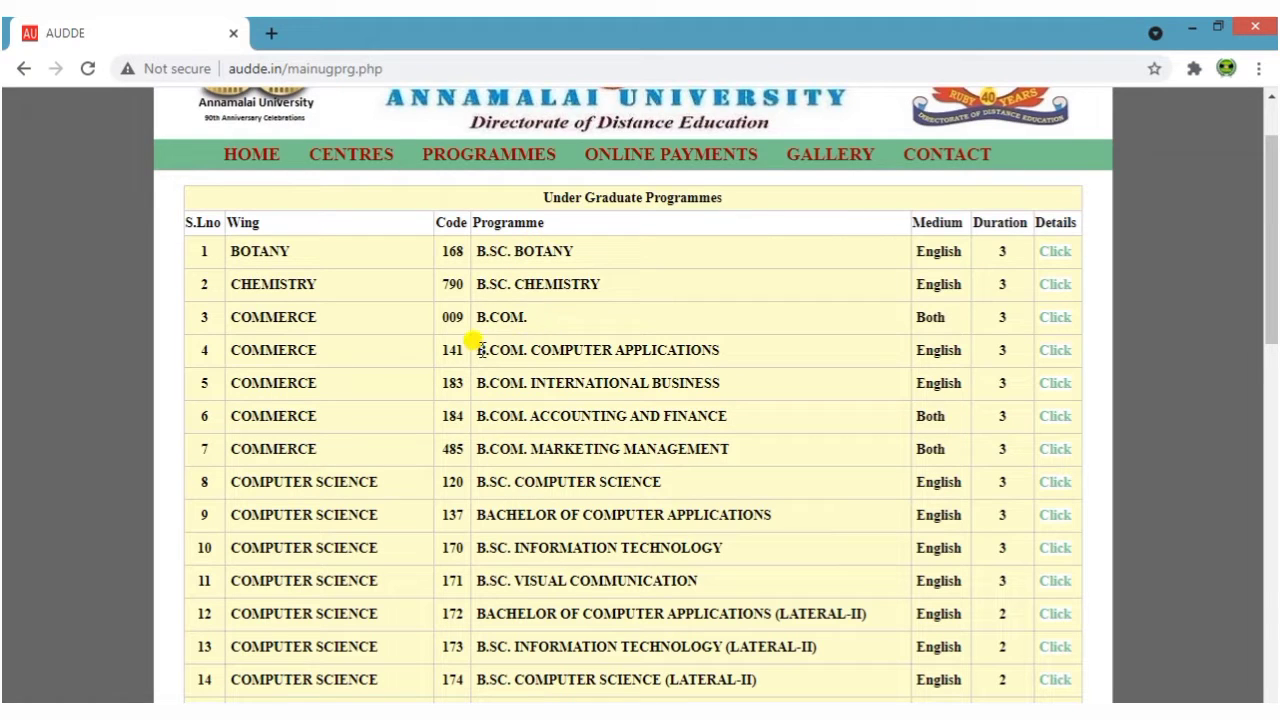
Scroll the table, highlighting the B.COM. Computer Applications, International Business, Accounting and Finance and Marketing Management rows
{"action": "left_click_drag", "start_coordinate": [480, 350], "coordinate": [714, 354]}
{"action": "left_click", "coordinate": [737, 388]}
{"action": "left_click_drag", "start_coordinate": [482, 383], "coordinate": [746, 386]}
{"action": "left_click", "coordinate": [746, 388]}
{"action": "left_click_drag", "start_coordinate": [478, 414], "coordinate": [745, 420]}
{"action": "left_click", "coordinate": [788, 436]}
{"action": "left_click_drag", "start_coordinate": [477, 449], "coordinate": [749, 449]}
{"action": "scroll", "coordinate": [749, 454], "scroll_direction": "down", "scroll_amount": 1}
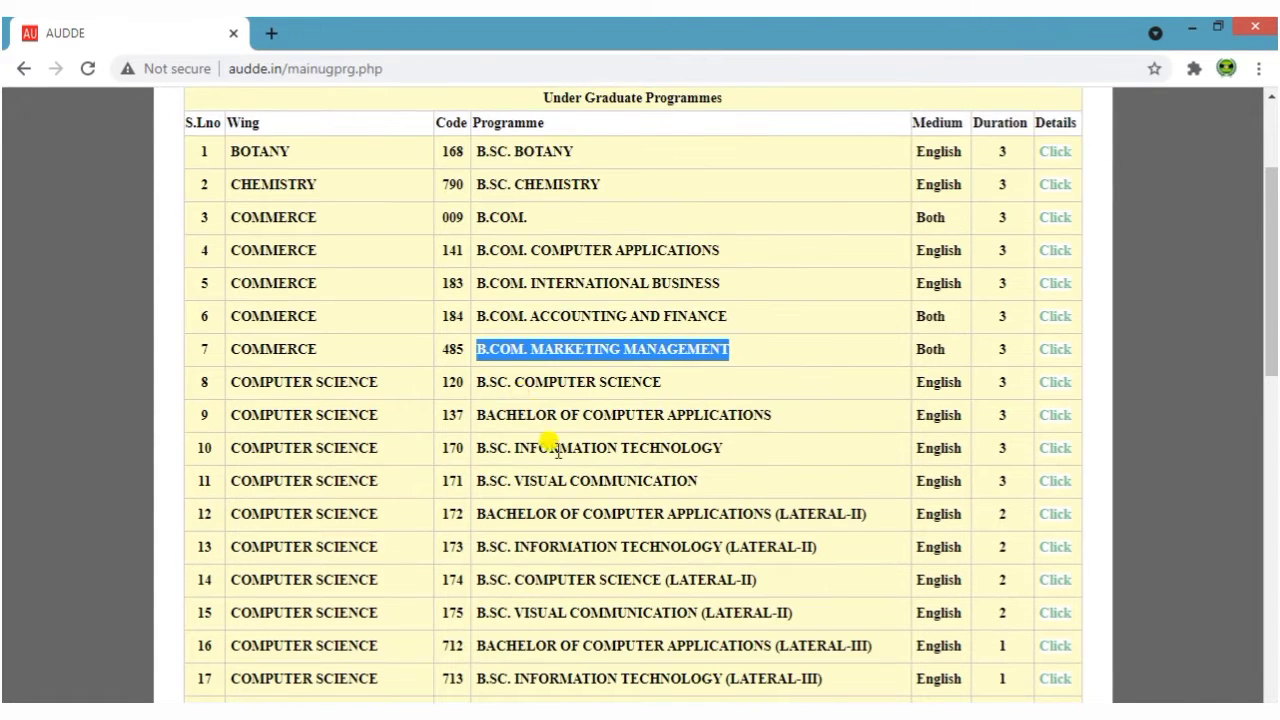
{"action": "scroll", "coordinate": [553, 440], "scroll_direction": "down", "scroll_amount": 2}
{"action": "scroll", "coordinate": [606, 580], "scroll_direction": "down", "scroll_amount": 5}
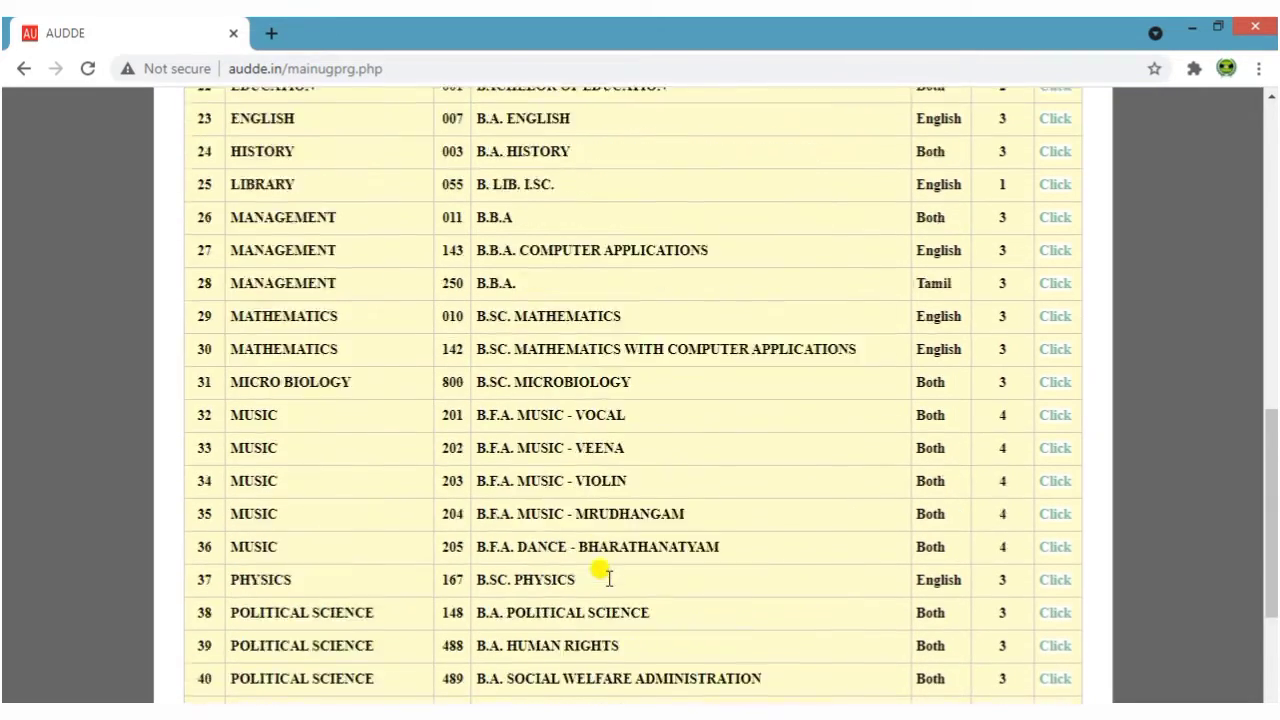
{"action": "scroll", "coordinate": [606, 580], "scroll_direction": "down", "scroll_amount": 4}
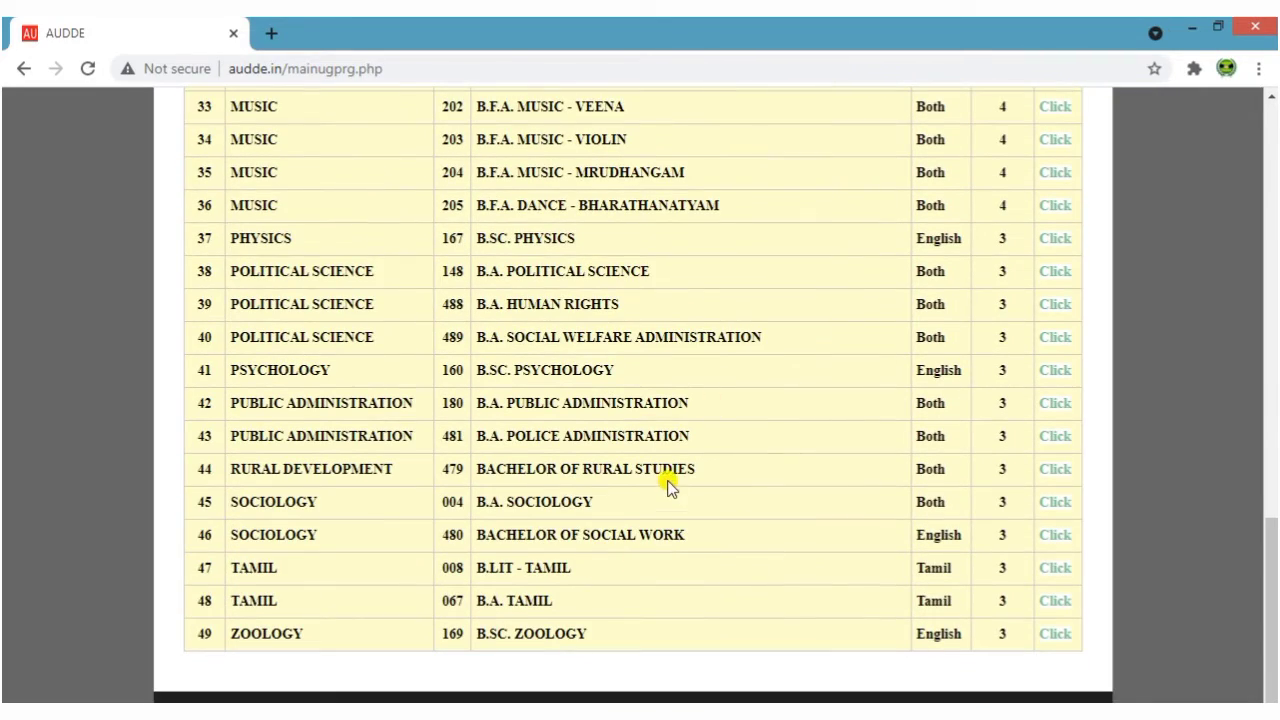
{"action": "scroll", "coordinate": [726, 517], "scroll_direction": "up", "scroll_amount": 13}
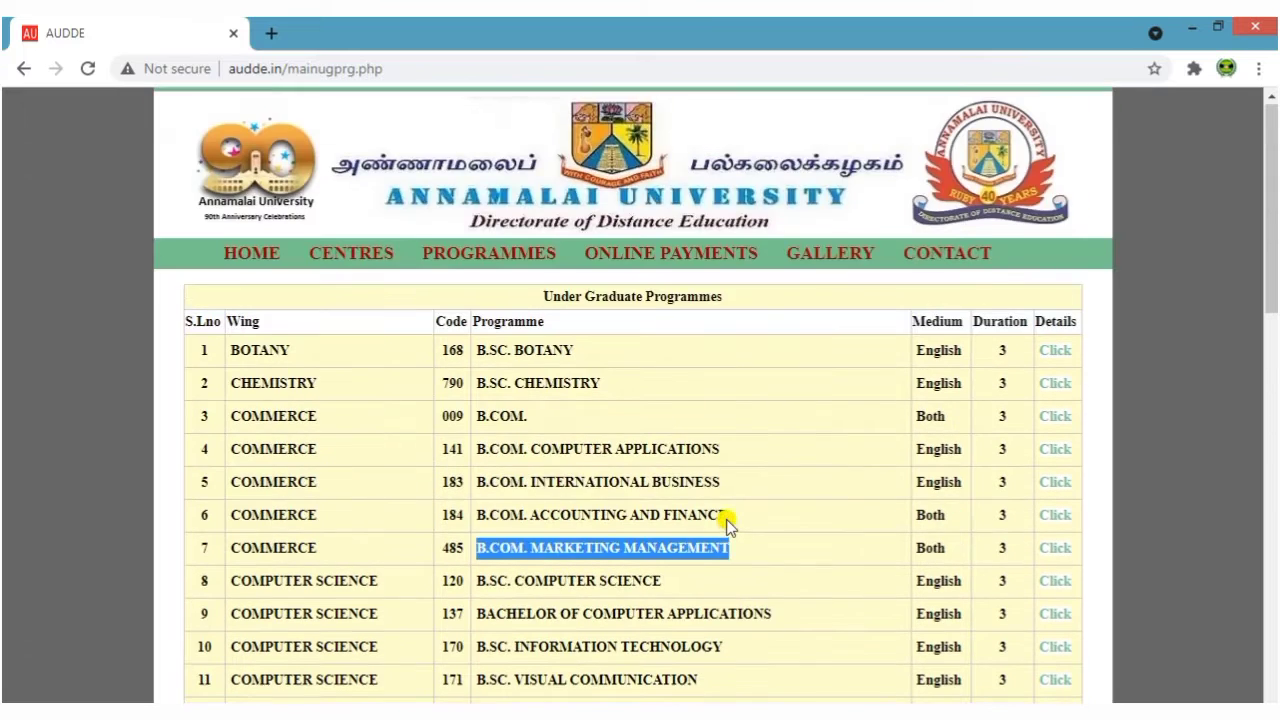
{"action": "left_click", "coordinate": [727, 522]}
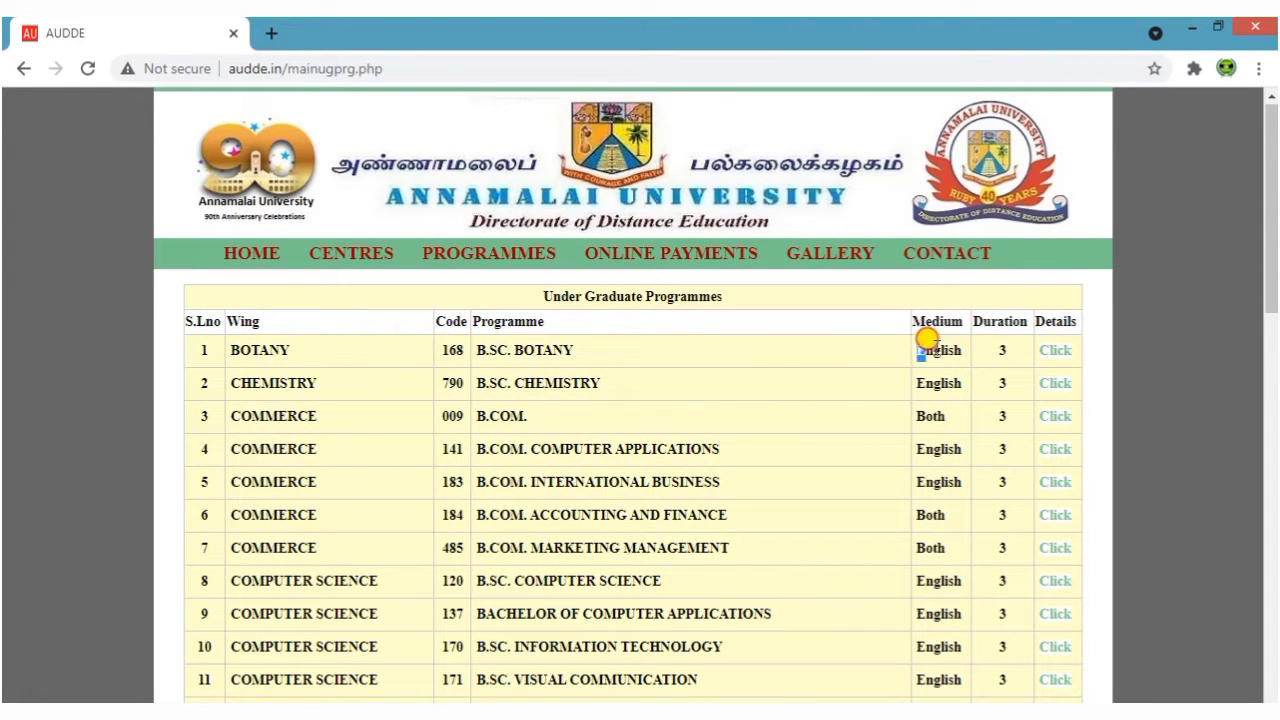
{"action": "double_click", "coordinate": [935, 348]}
{"action": "left_click", "coordinate": [920, 425]}
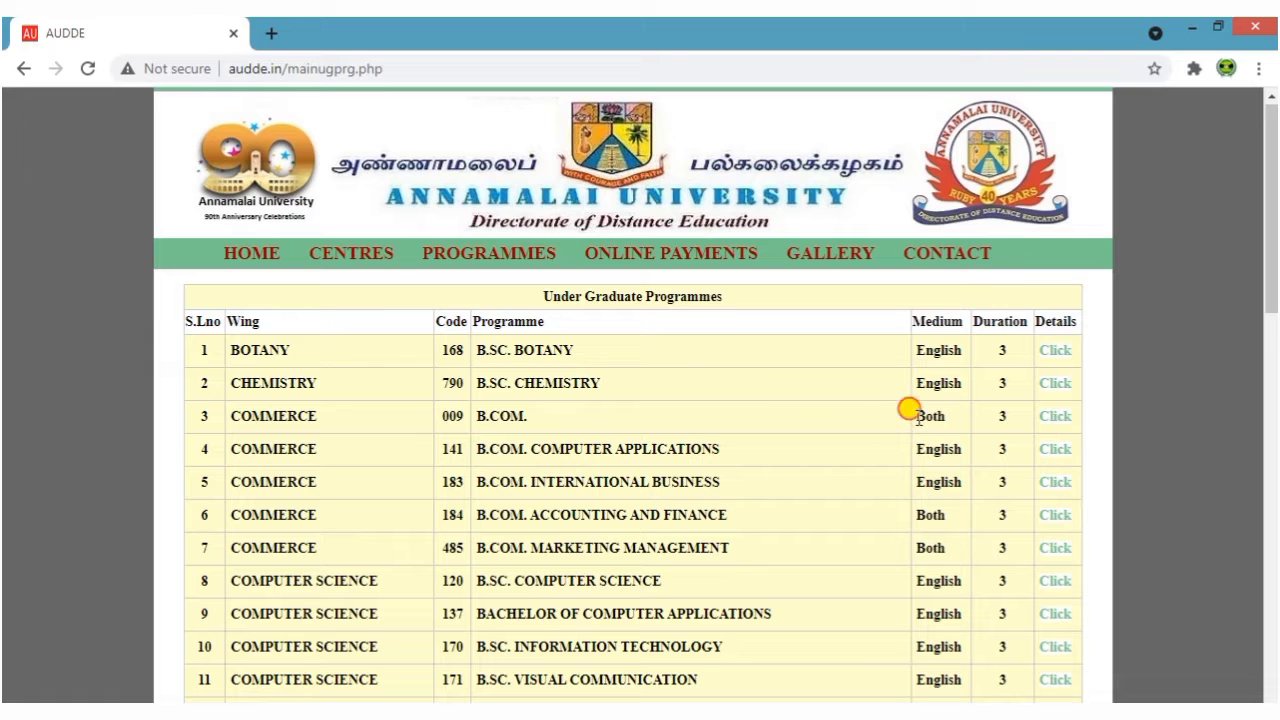
{"action": "left_click_drag", "start_coordinate": [918, 418], "coordinate": [948, 424]}
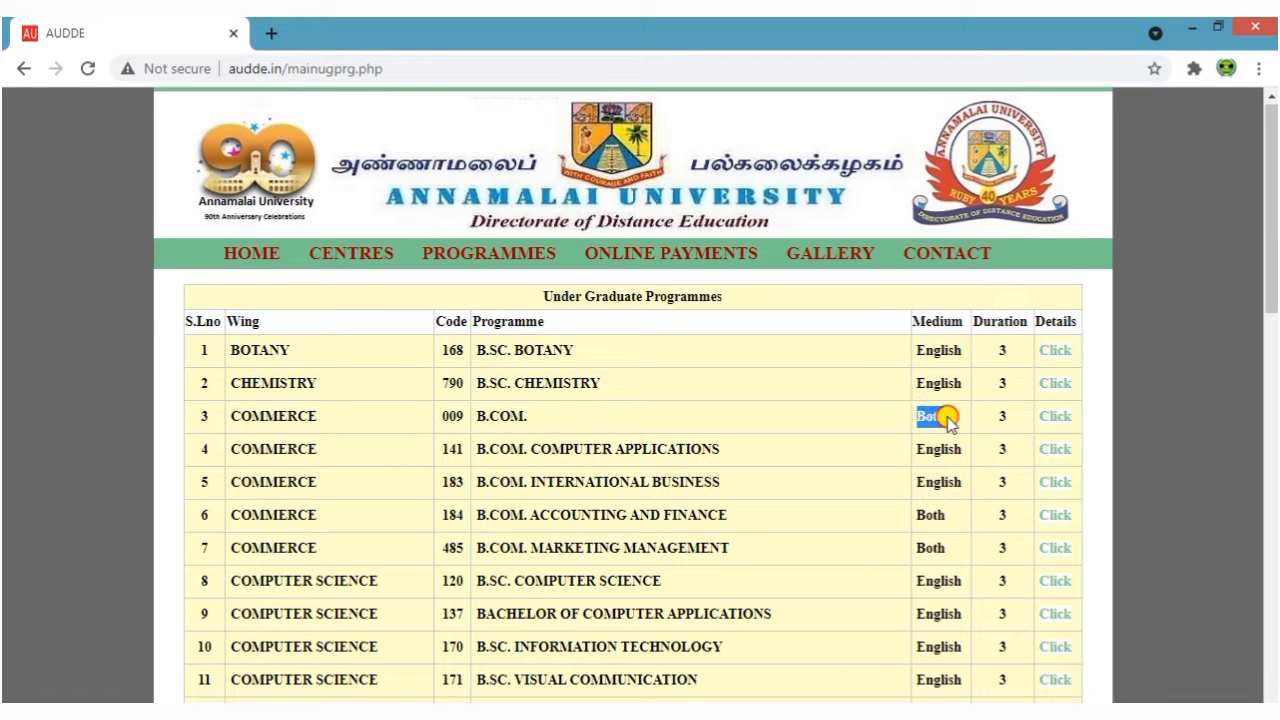
{"action": "left_click", "coordinate": [866, 421]}
{"action": "scroll", "coordinate": [923, 429], "scroll_direction": "down", "scroll_amount": 2}
{"action": "scroll", "coordinate": [897, 640], "scroll_direction": "up", "scroll_amount": 2}
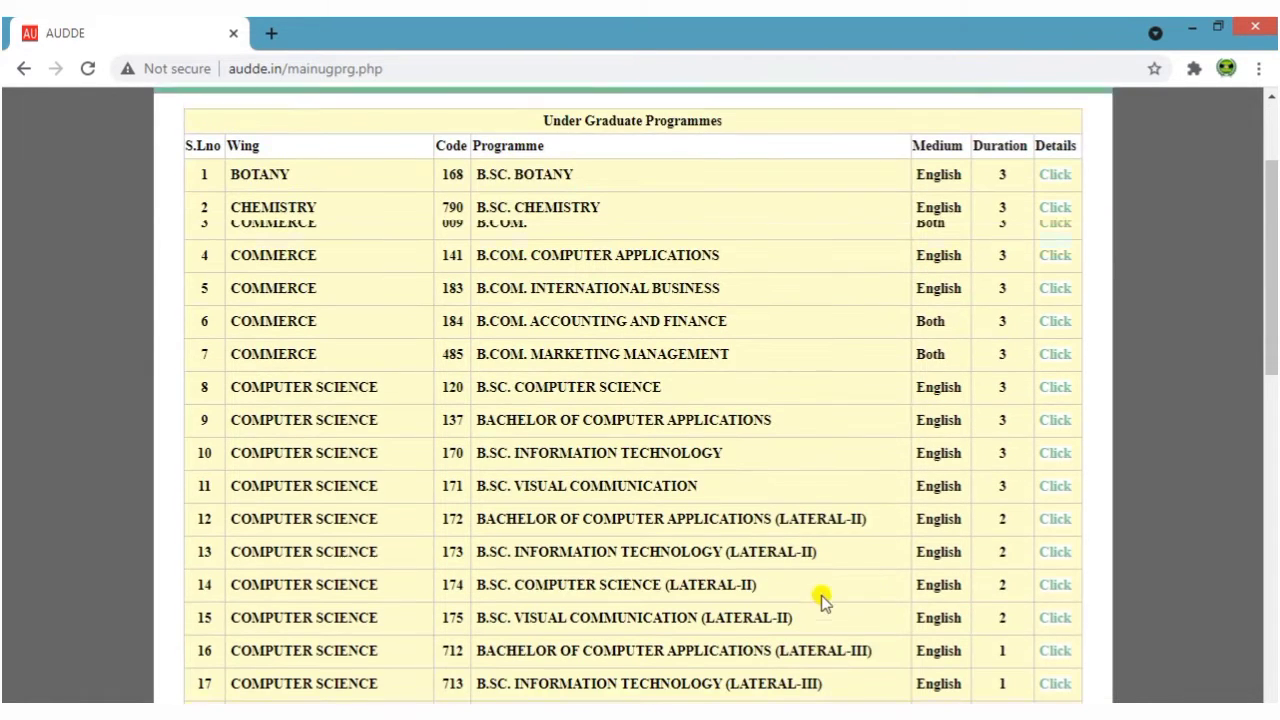
{"action": "left_click_drag", "start_coordinate": [968, 311], "coordinate": [1005, 338]}
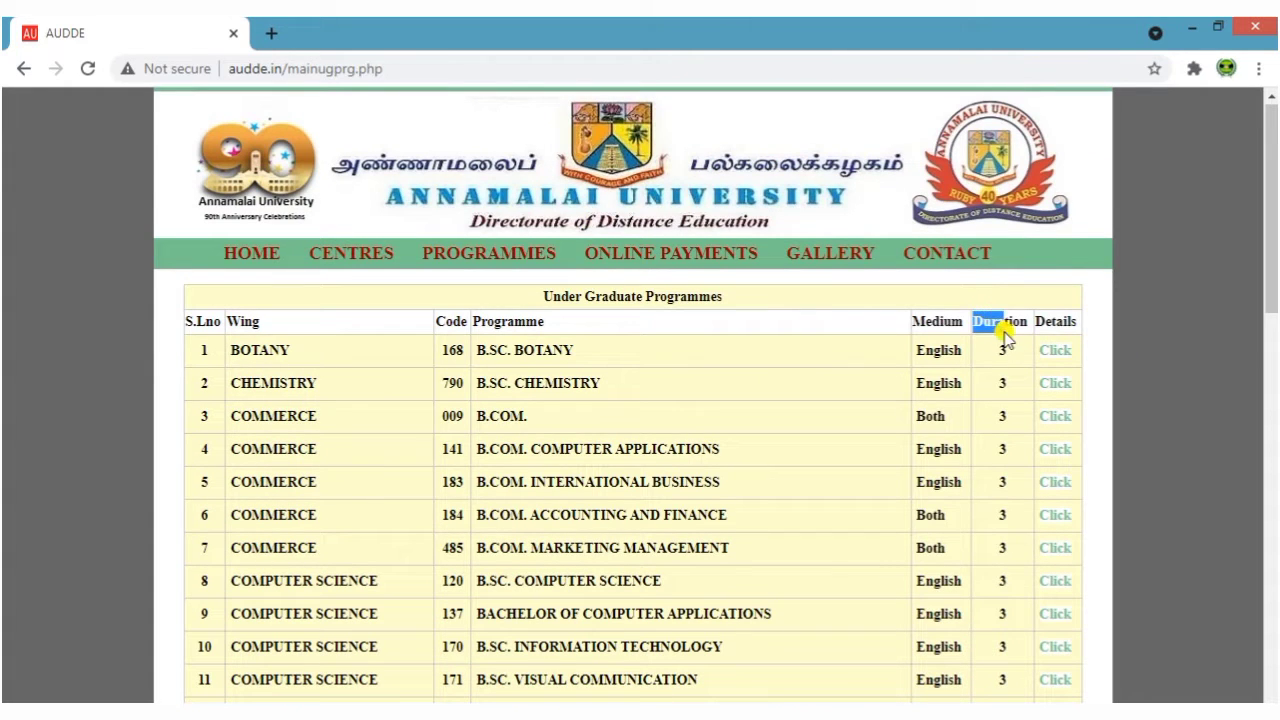
{"action": "left_click", "coordinate": [1000, 345]}
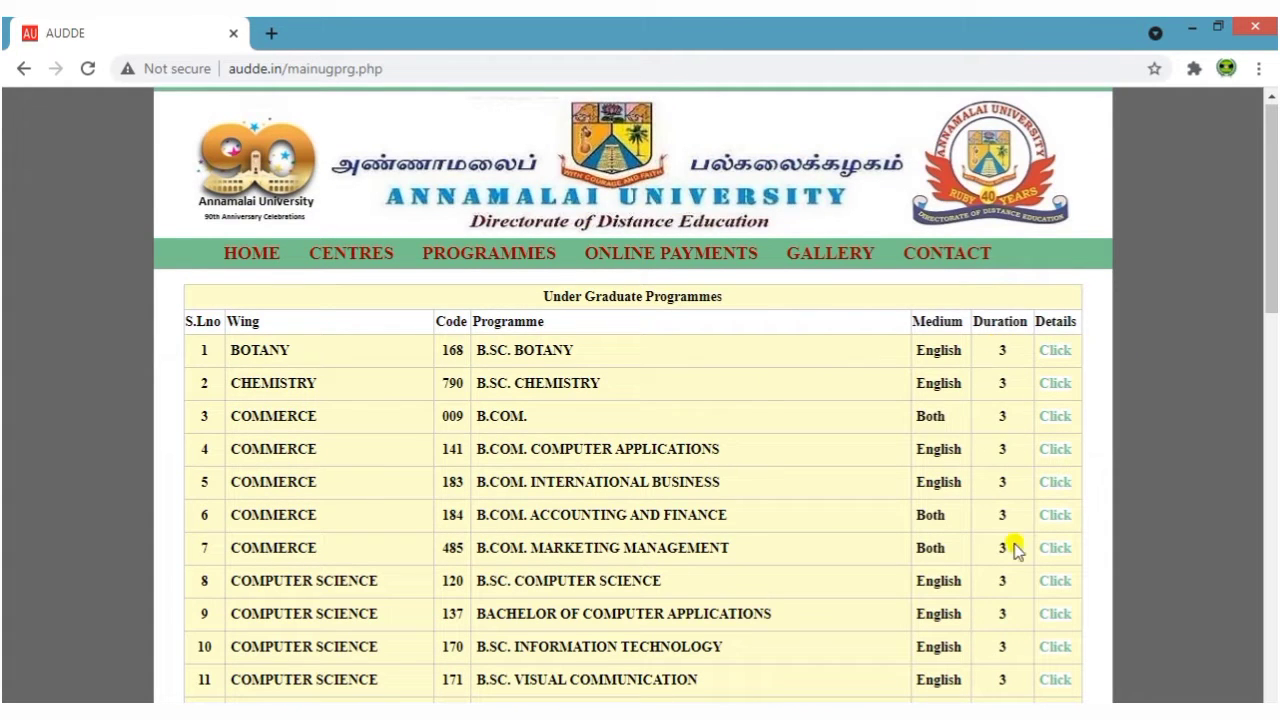
{"action": "scroll", "coordinate": [1015, 550], "scroll_direction": "down", "scroll_amount": 1}
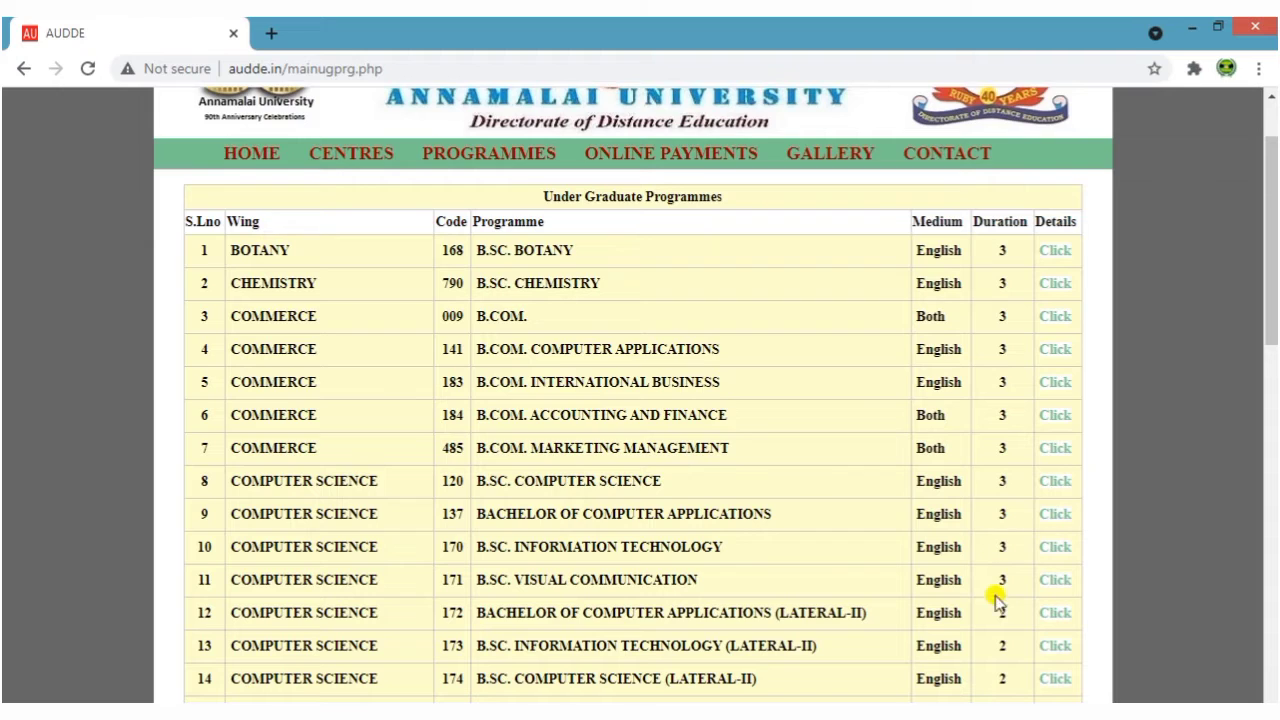
{"action": "scroll", "coordinate": [994, 622], "scroll_direction": "down", "scroll_amount": 2}
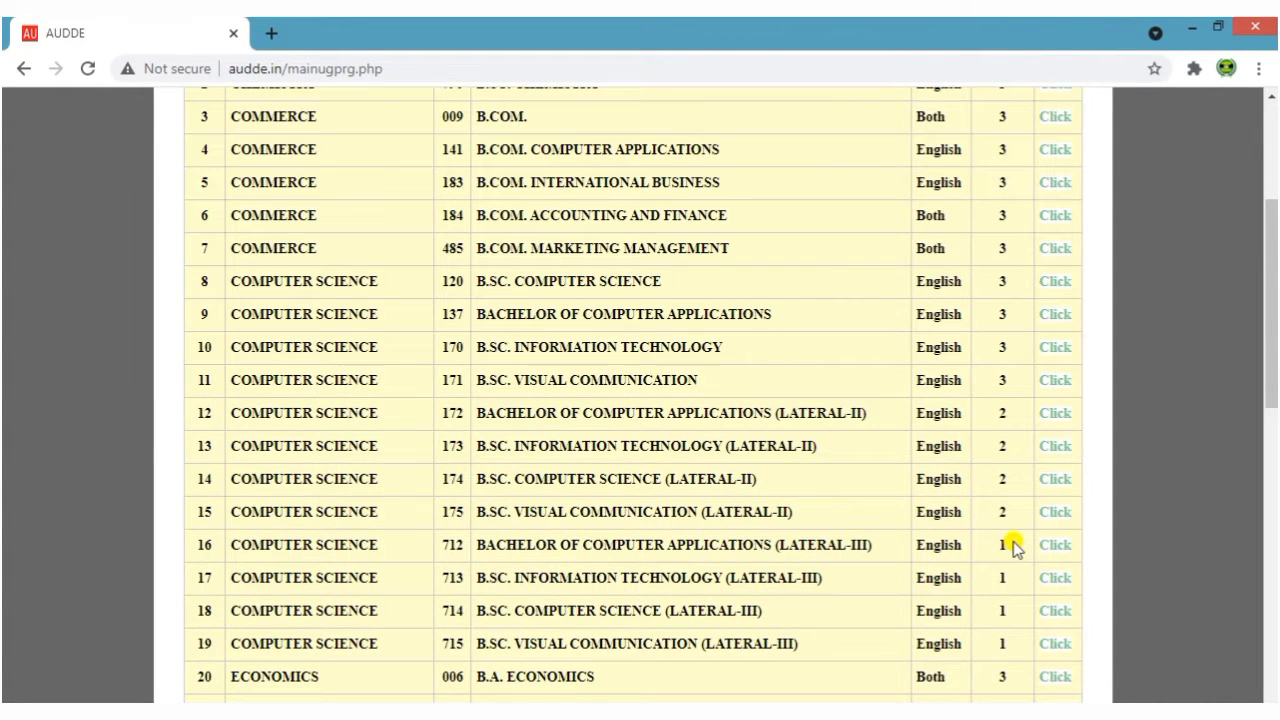
{"action": "scroll", "coordinate": [1014, 545], "scroll_direction": "down", "scroll_amount": 2}
{"action": "scroll", "coordinate": [1014, 545], "scroll_direction": "up", "scroll_amount": 5}
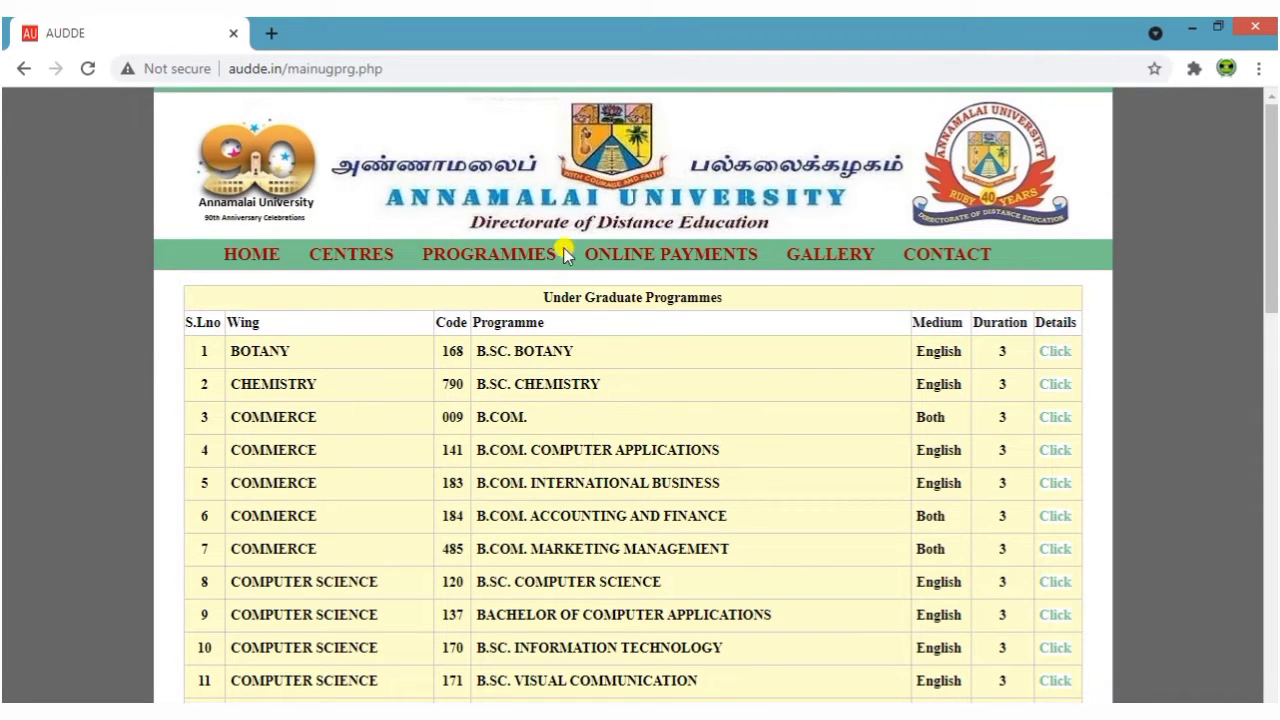
{"action": "mouse_move", "coordinate": [500, 252]}
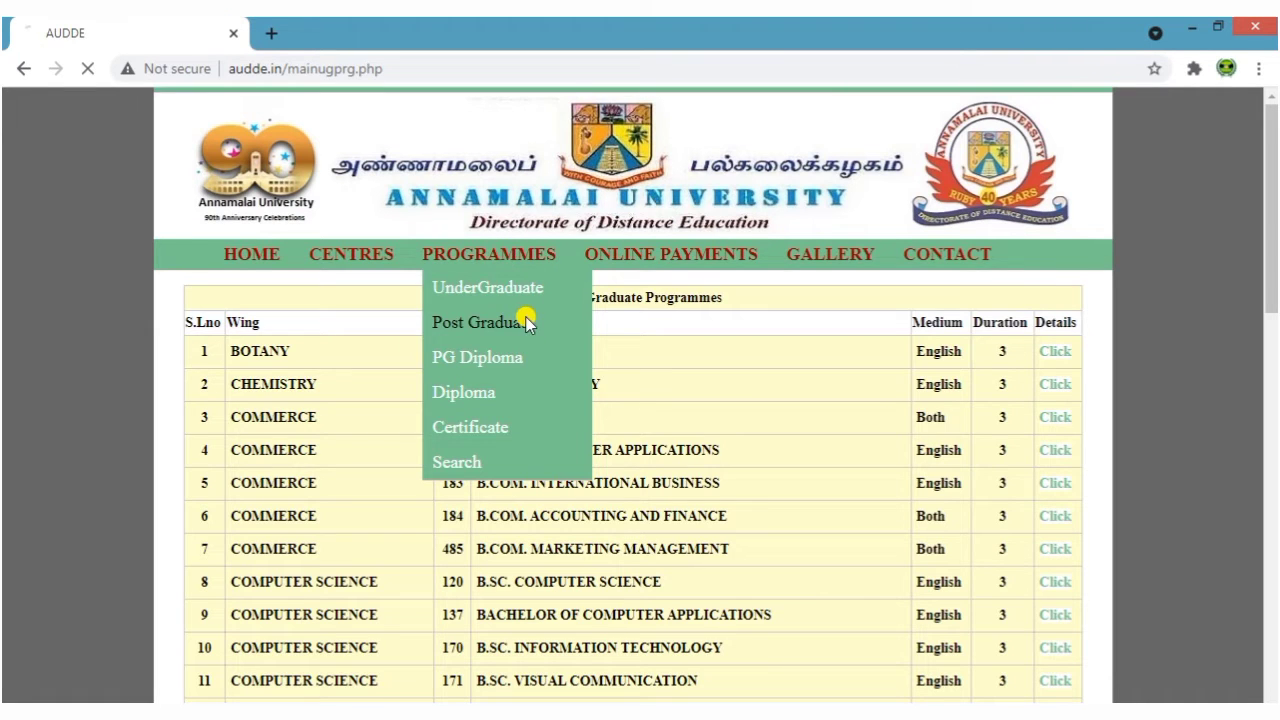
Scroll the top of the Post Graduate table, highlighting row 5 and M.COM. BANKING & INSURANCE MANAGEMENT
{"action": "scroll", "coordinate": [690, 475], "scroll_direction": "down", "scroll_amount": 1}
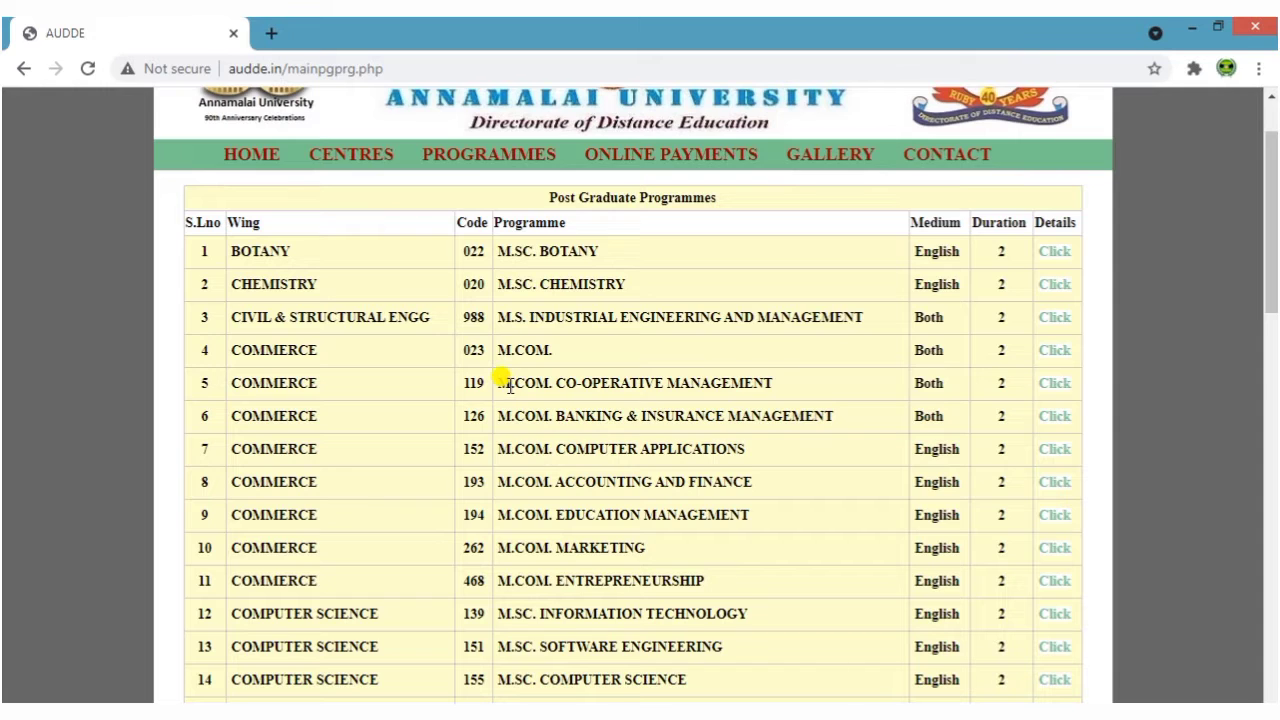
{"action": "left_click_drag", "start_coordinate": [509, 385], "coordinate": [748, 394]}
{"action": "left_click", "coordinate": [806, 397]}
{"action": "scroll", "coordinate": [810, 400], "scroll_direction": "down", "scroll_amount": 1}
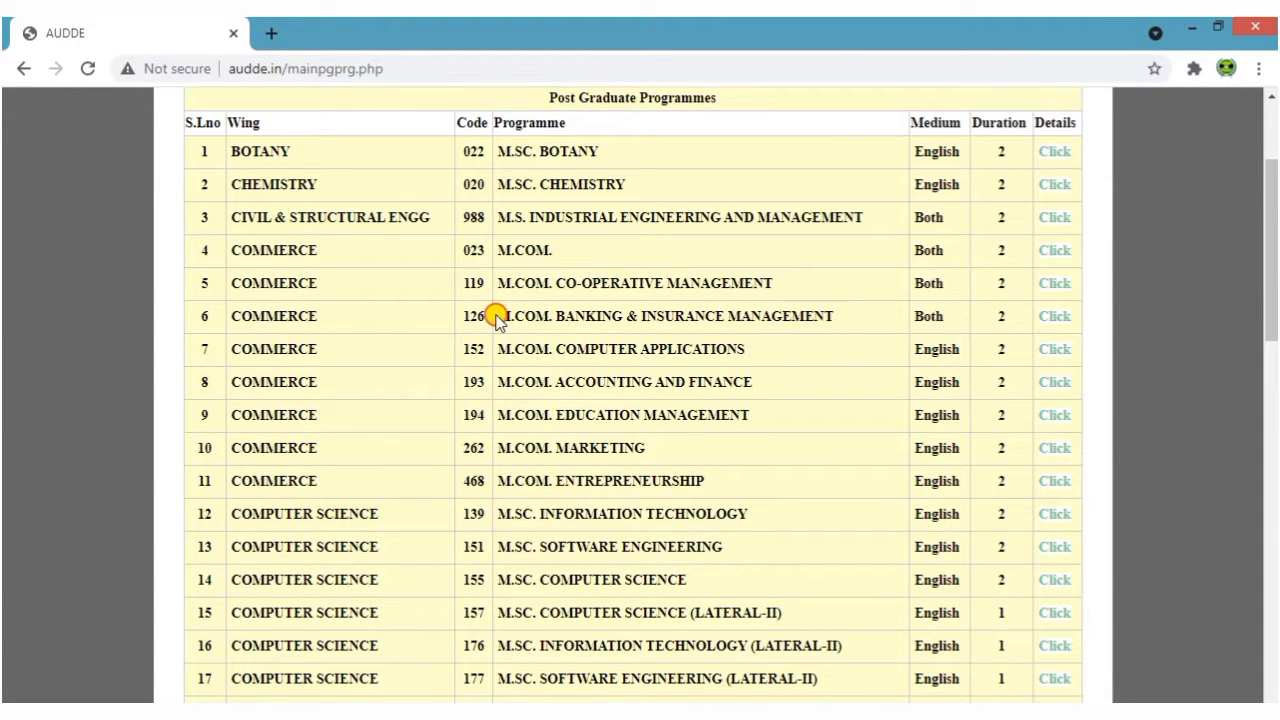
{"action": "left_click_drag", "start_coordinate": [493, 315], "coordinate": [836, 321]}
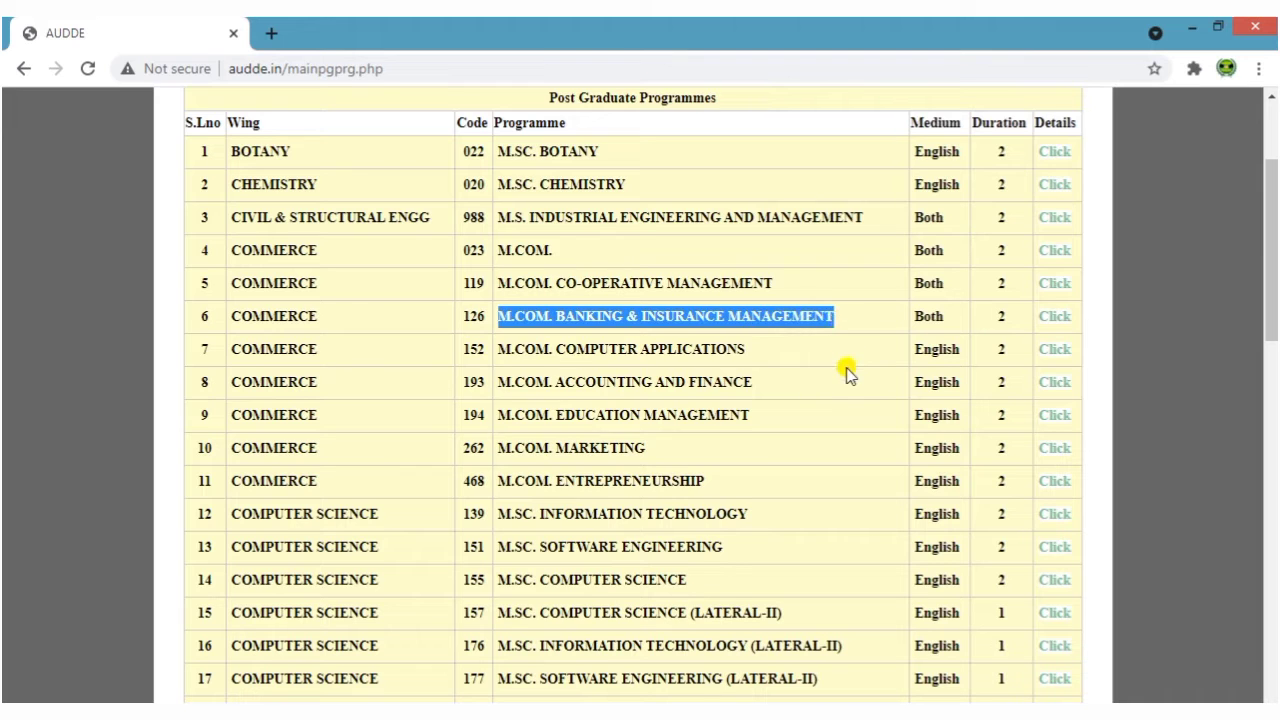
{"action": "left_click", "coordinate": [846, 374]}
Scroll the rest of the table down to M.SC. ZOOLOGY at row 58, then back up
{"action": "scroll", "coordinate": [777, 429], "scroll_direction": "down", "scroll_amount": 2}
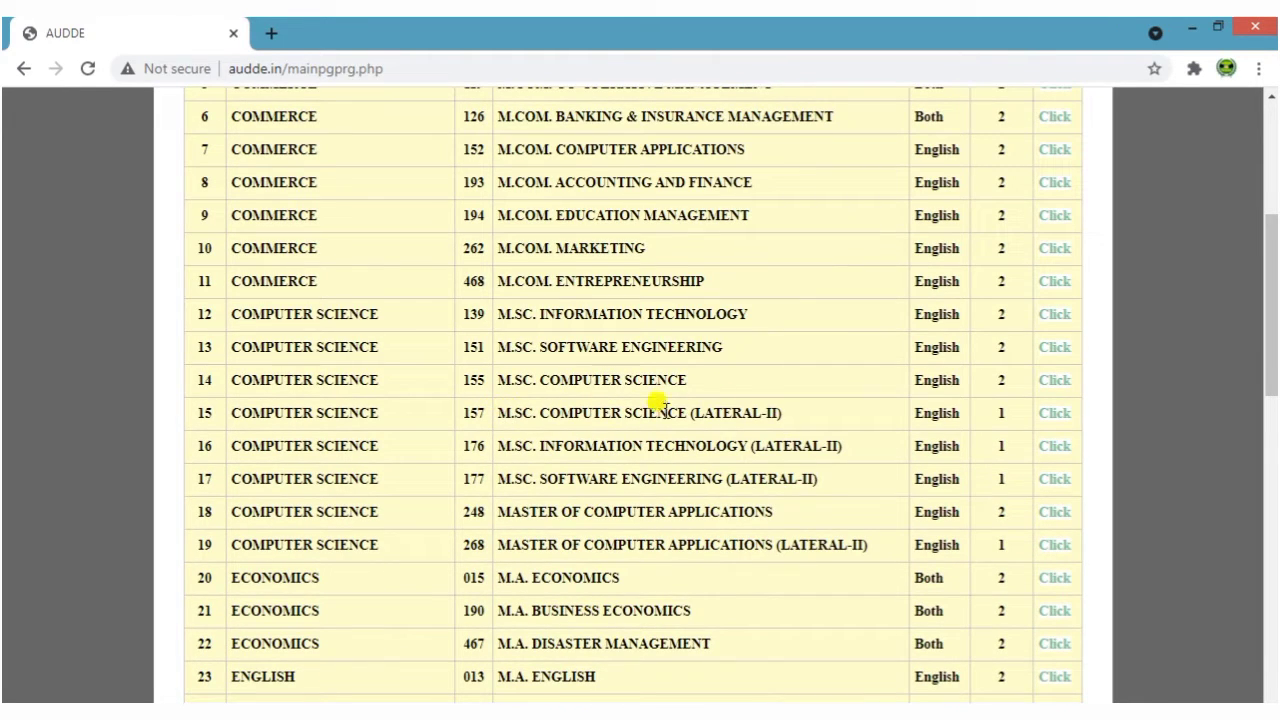
{"action": "scroll", "coordinate": [789, 471], "scroll_direction": "down", "scroll_amount": 4}
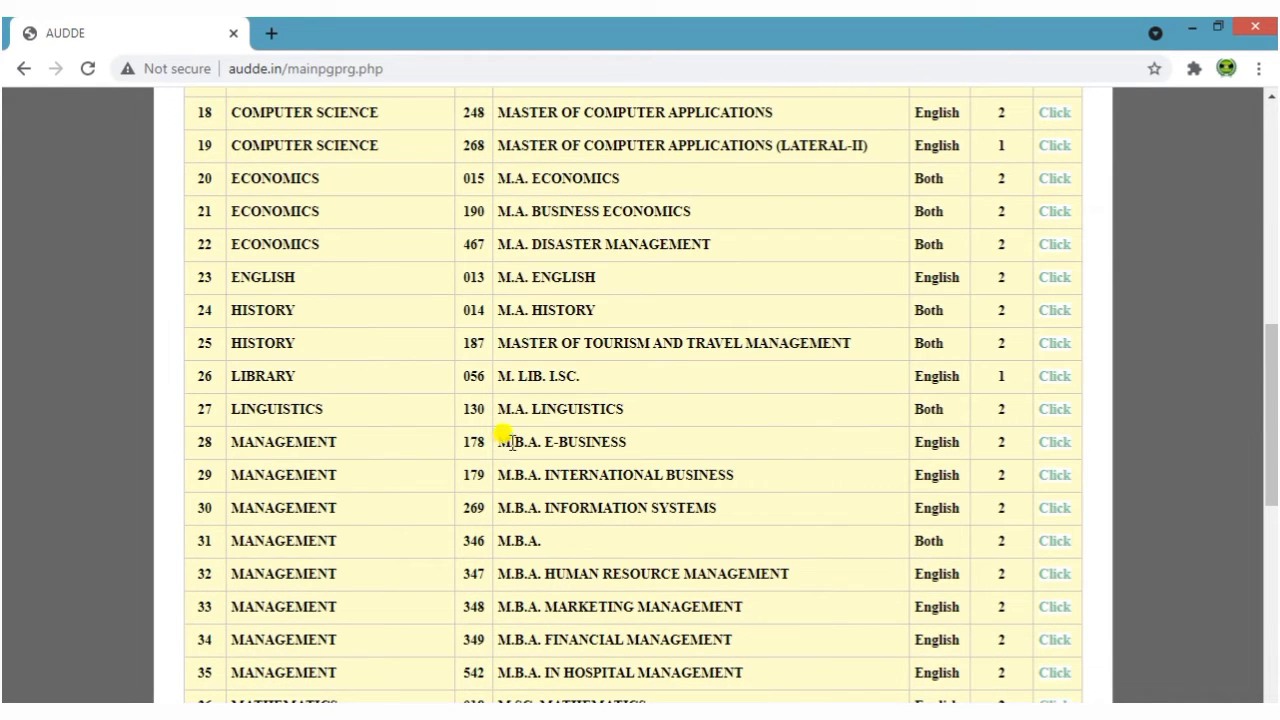
{"action": "scroll", "coordinate": [560, 460], "scroll_direction": "down", "scroll_amount": 1}
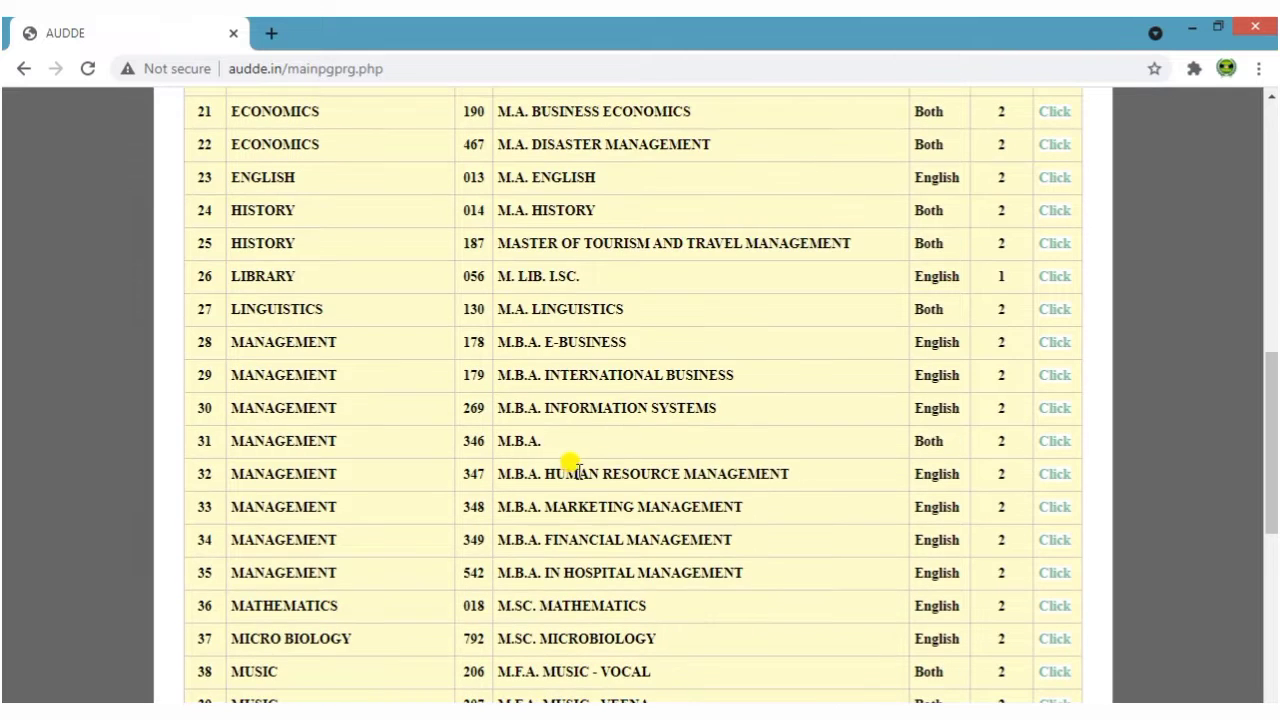
{"action": "left_click_drag", "start_coordinate": [550, 472], "coordinate": [757, 474]}
{"action": "left_click", "coordinate": [749, 503]}
{"action": "scroll", "coordinate": [651, 523], "scroll_direction": "down", "scroll_amount": 2}
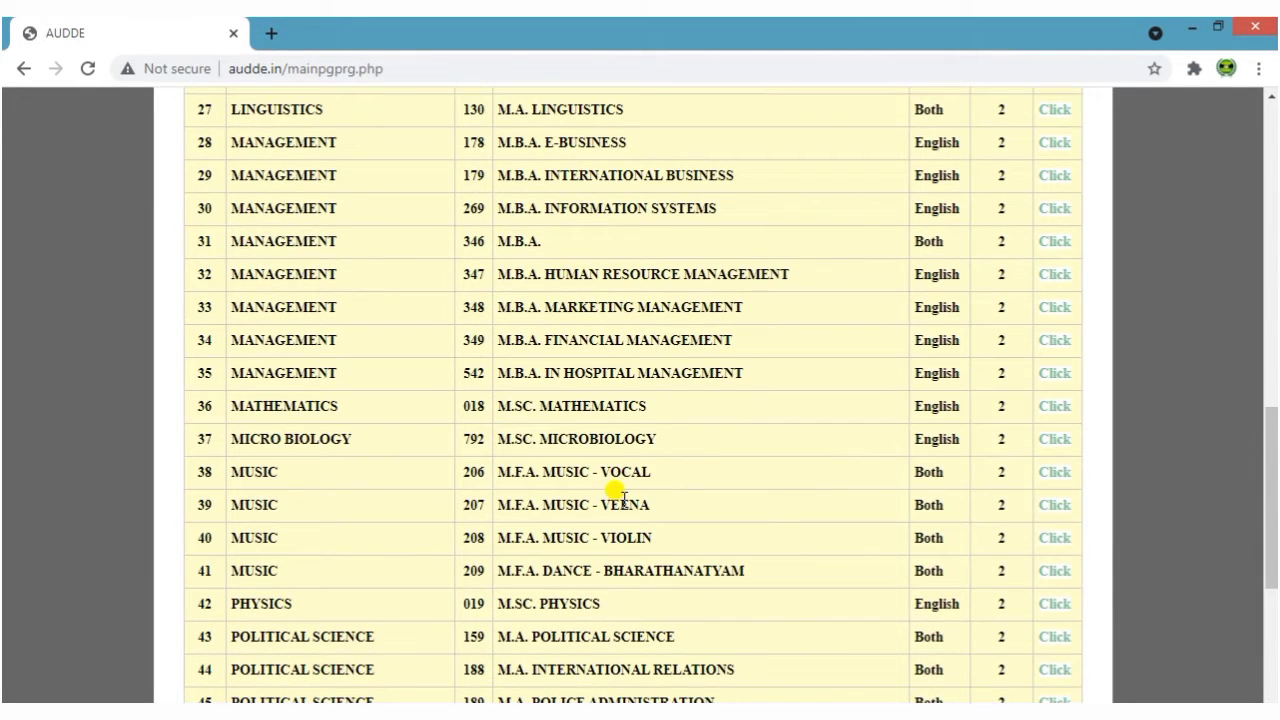
{"action": "scroll", "coordinate": [620, 497], "scroll_direction": "down", "scroll_amount": 3}
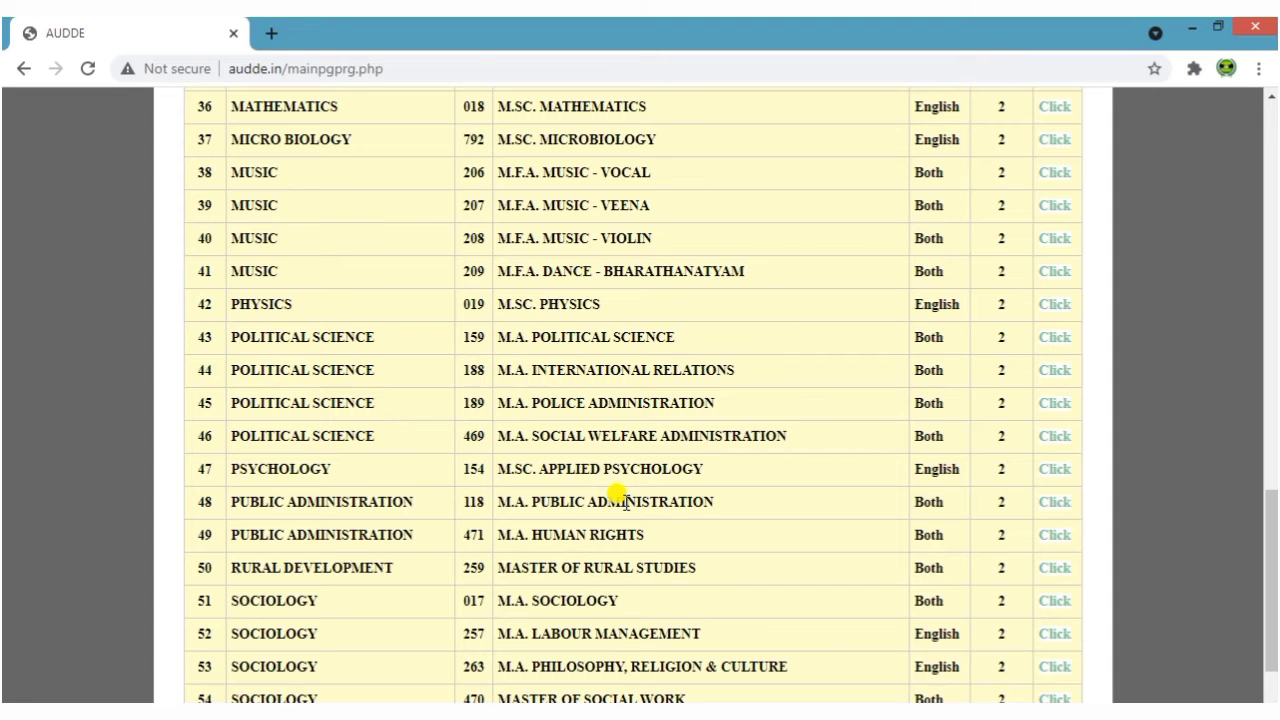
{"action": "scroll", "coordinate": [622, 495], "scroll_direction": "down", "scroll_amount": 2}
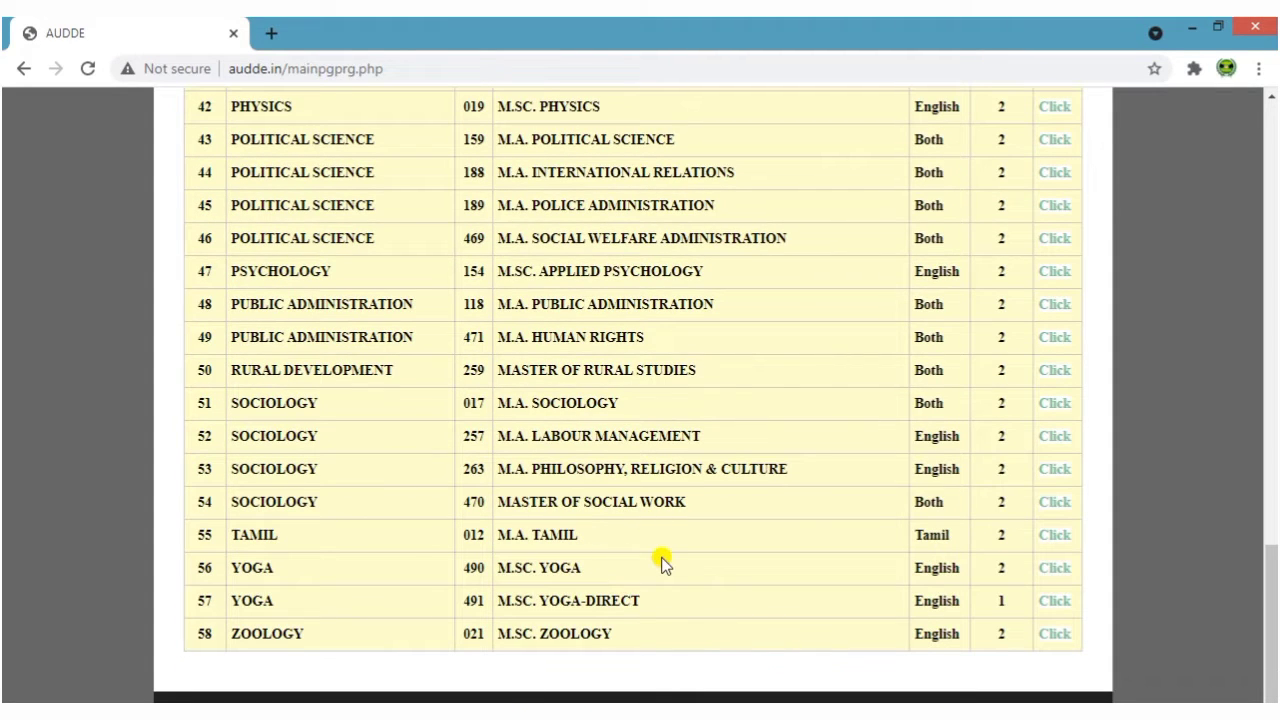
{"action": "scroll", "coordinate": [662, 563], "scroll_direction": "up", "scroll_amount": 15}
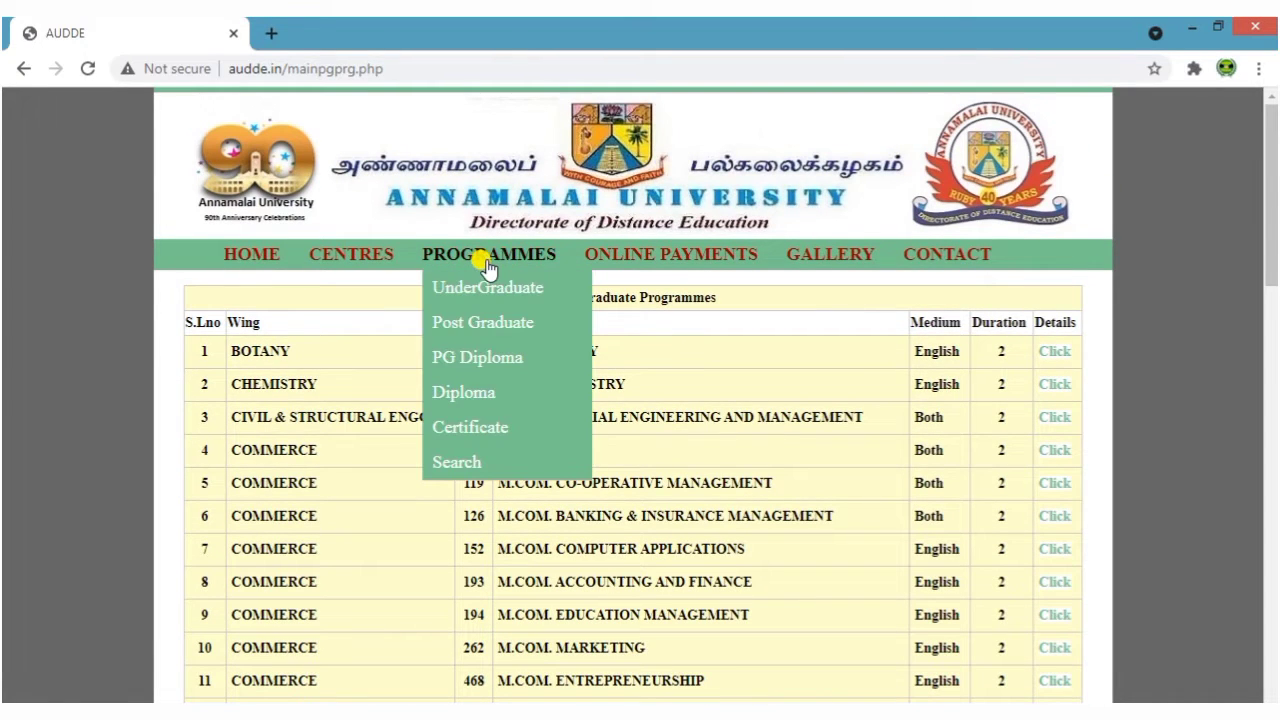
Open PROGRAMMES > PG Diploma and scroll through the Post Graduate Diploma table
{"action": "left_click", "coordinate": [497, 360]}
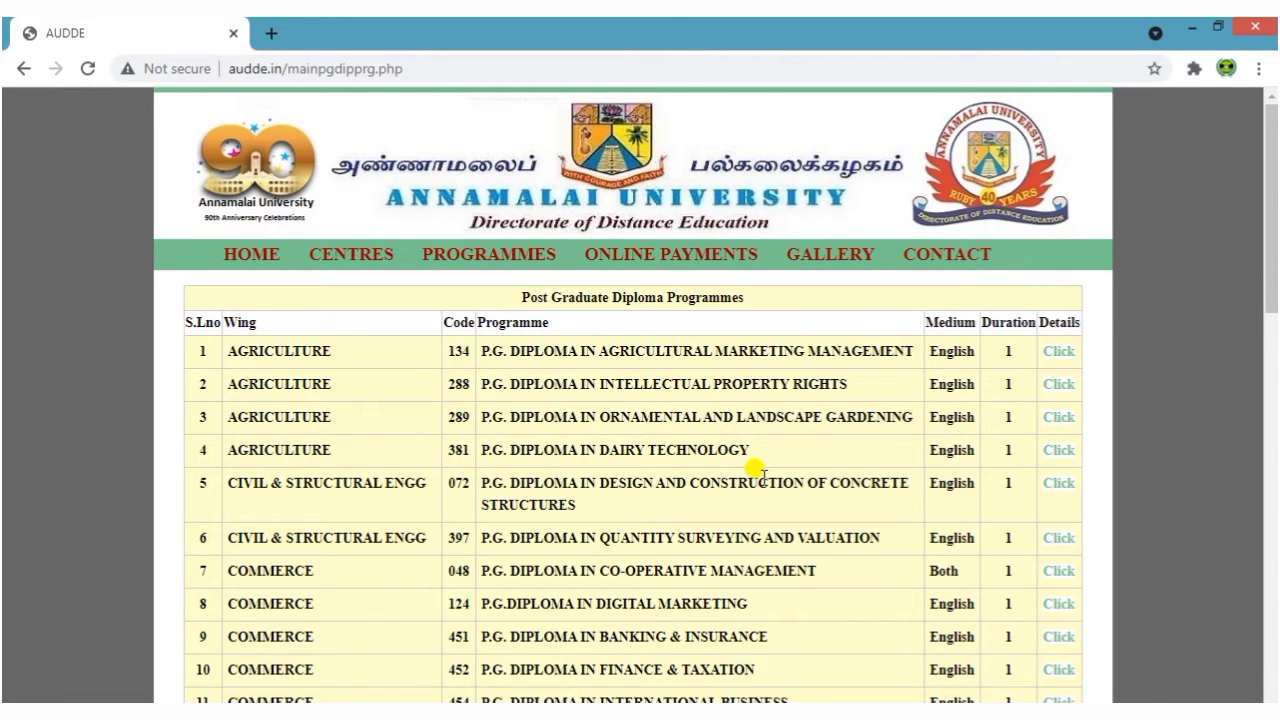
{"action": "scroll", "coordinate": [762, 474], "scroll_direction": "down", "scroll_amount": 8}
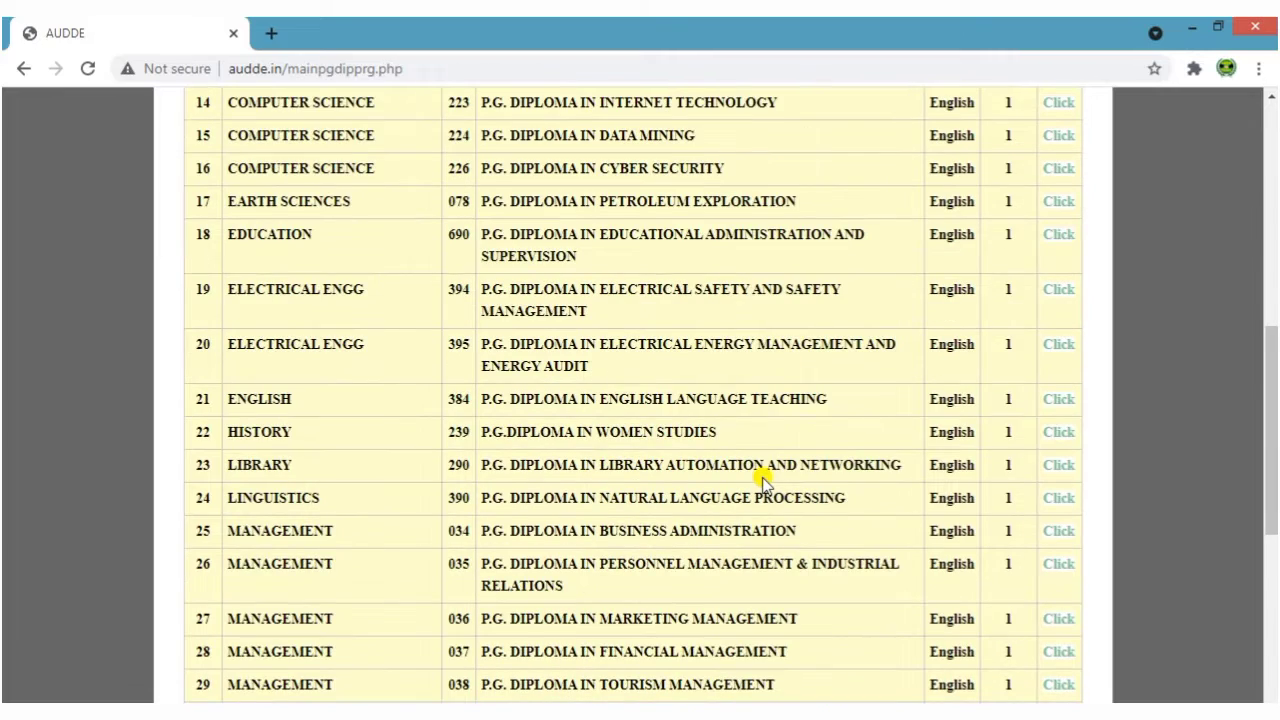
{"action": "scroll", "coordinate": [762, 480], "scroll_direction": "down", "scroll_amount": 6}
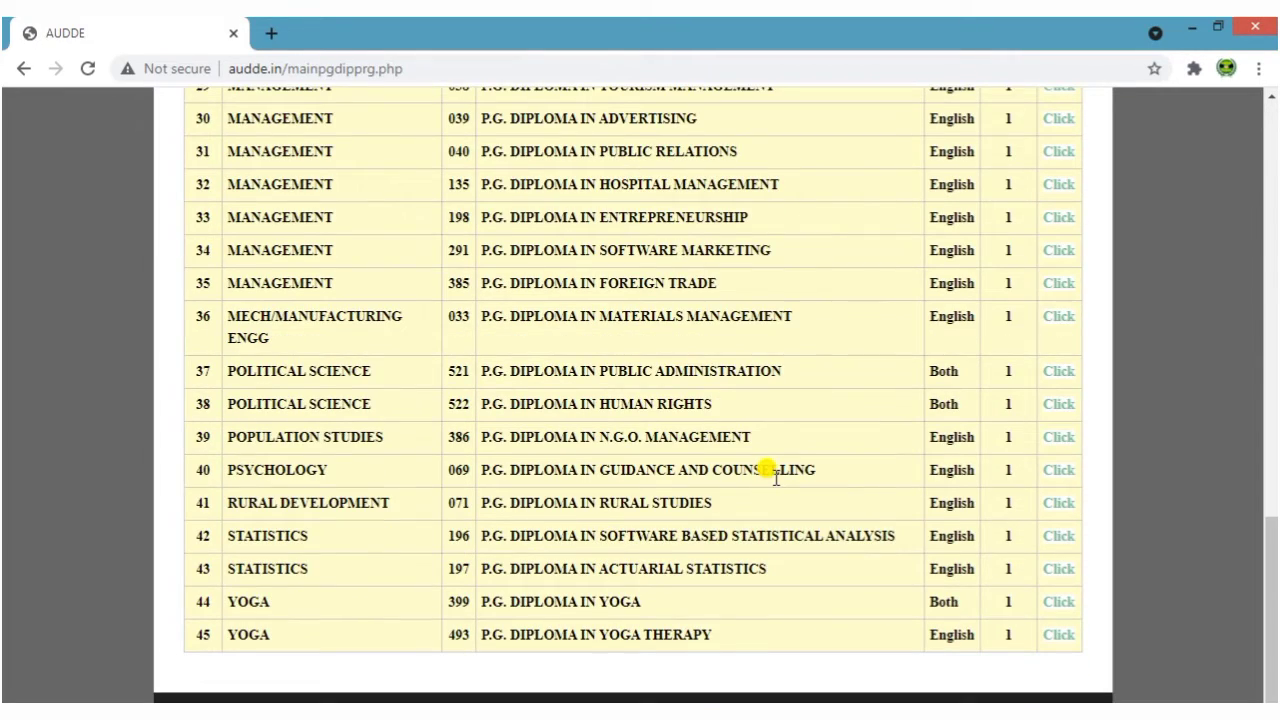
{"action": "scroll", "coordinate": [770, 472], "scroll_direction": "up", "scroll_amount": 14}
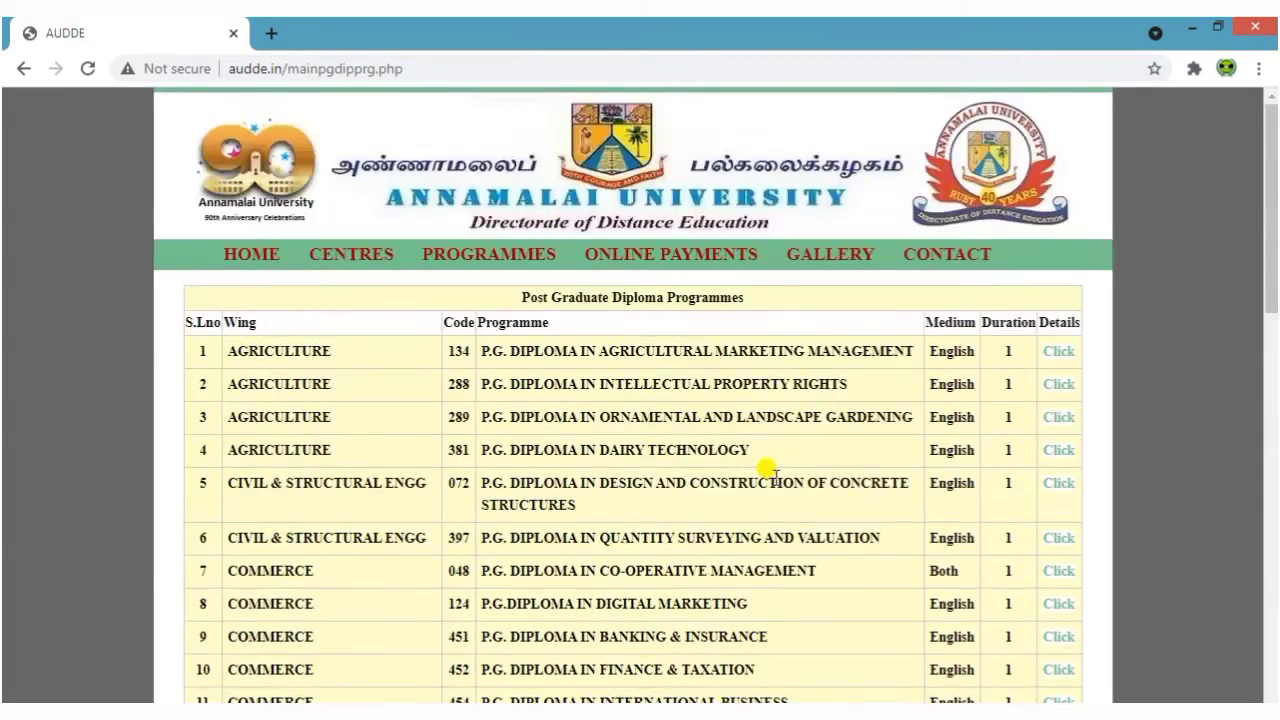
Open PROGRAMMES > Diploma and scroll through the 19 one-year Diploma programmes
{"action": "mouse_move", "coordinate": [521, 261]}
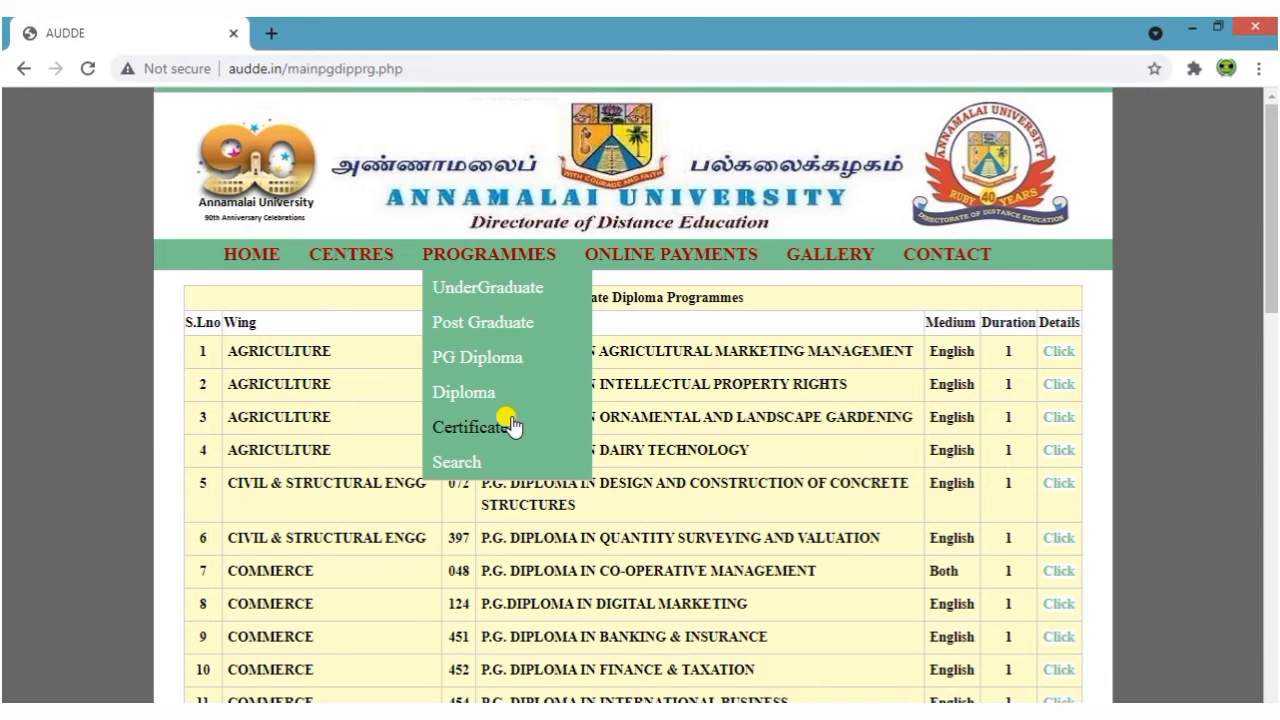
{"action": "left_click", "coordinate": [488, 398]}
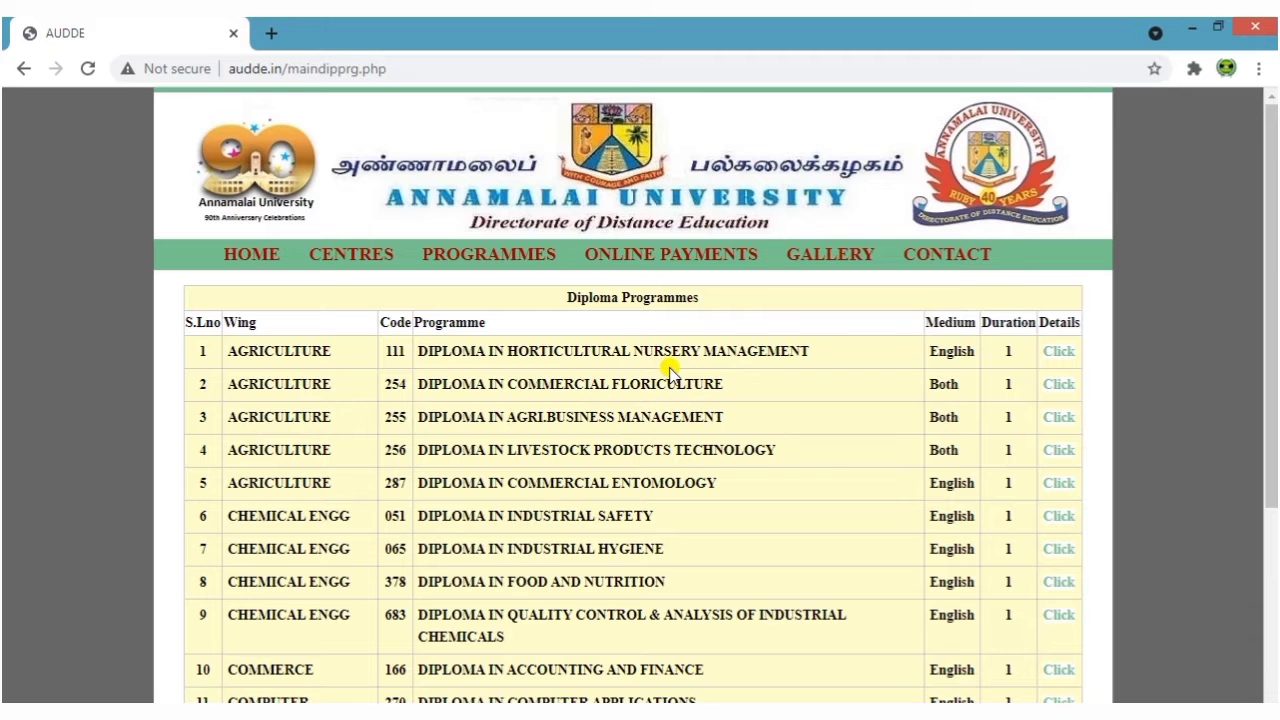
{"action": "scroll", "coordinate": [771, 491], "scroll_direction": "down", "scroll_amount": 4}
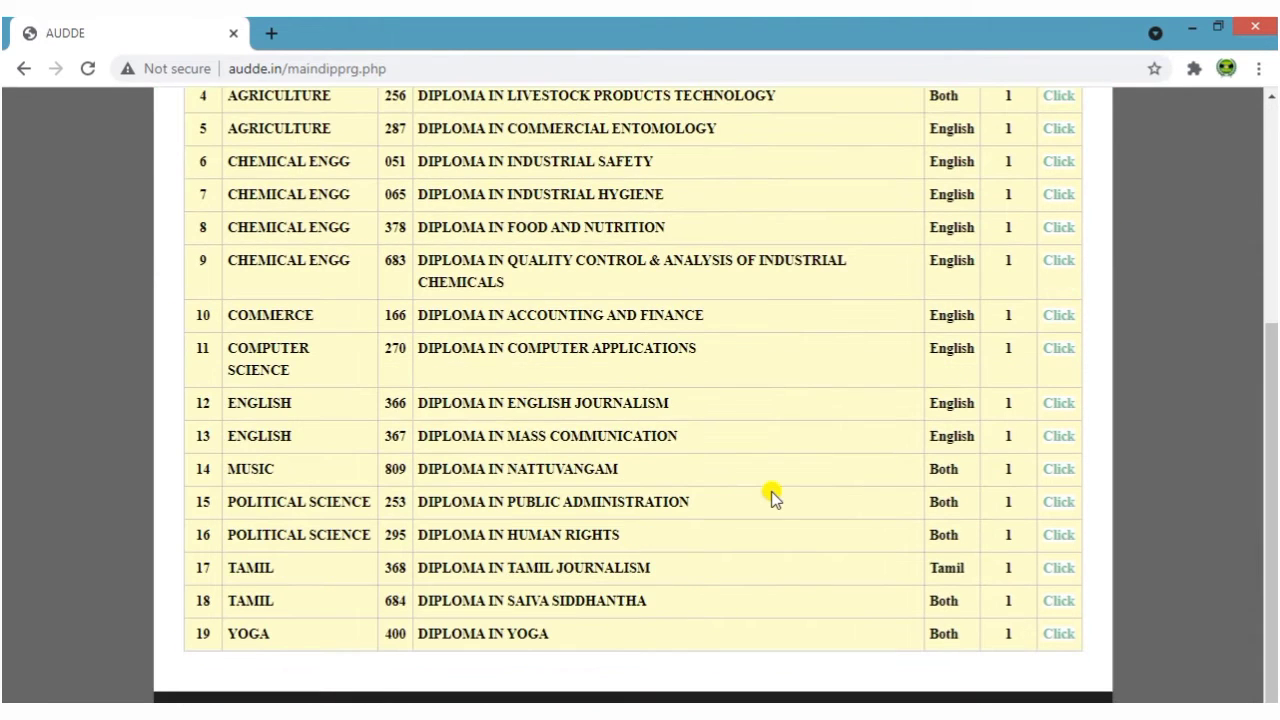
{"action": "scroll", "coordinate": [771, 491], "scroll_direction": "up", "scroll_amount": 5}
Review the 19 Certificate / Foundation programmes under PROGRAMMES > Certificate, then return HOME
{"action": "mouse_move", "coordinate": [507, 268]}
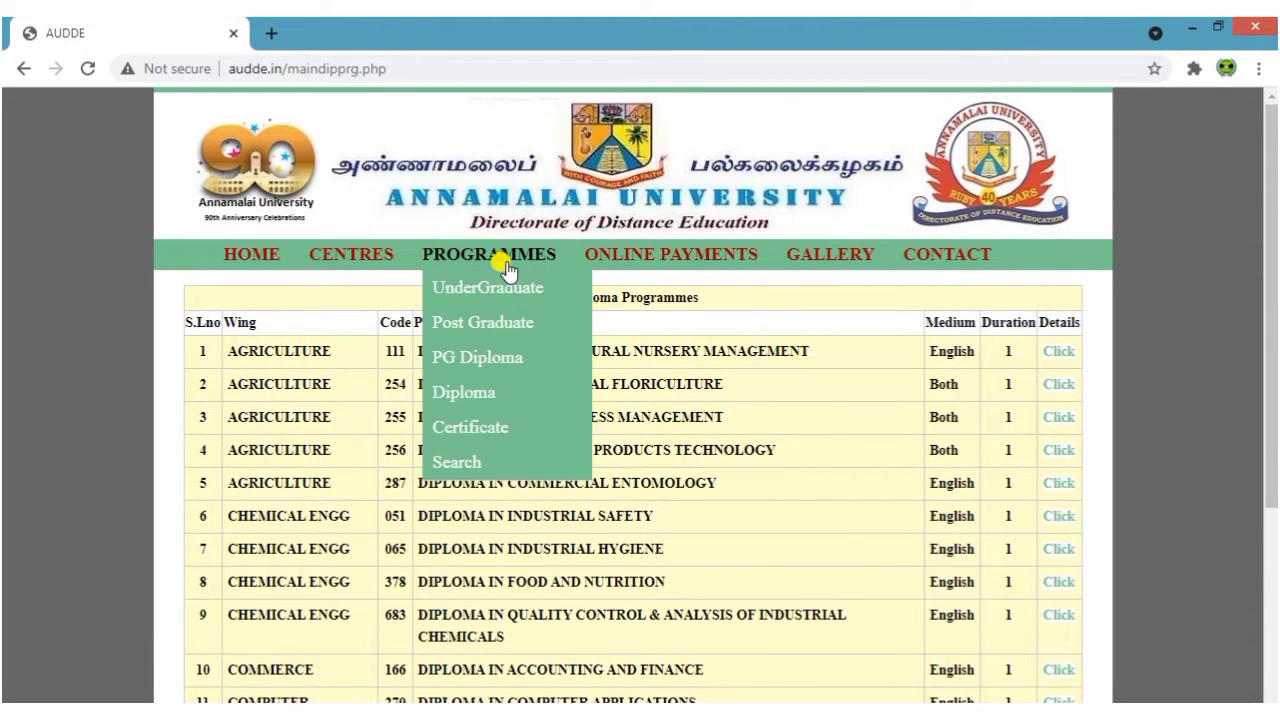
{"action": "left_click", "coordinate": [505, 425]}
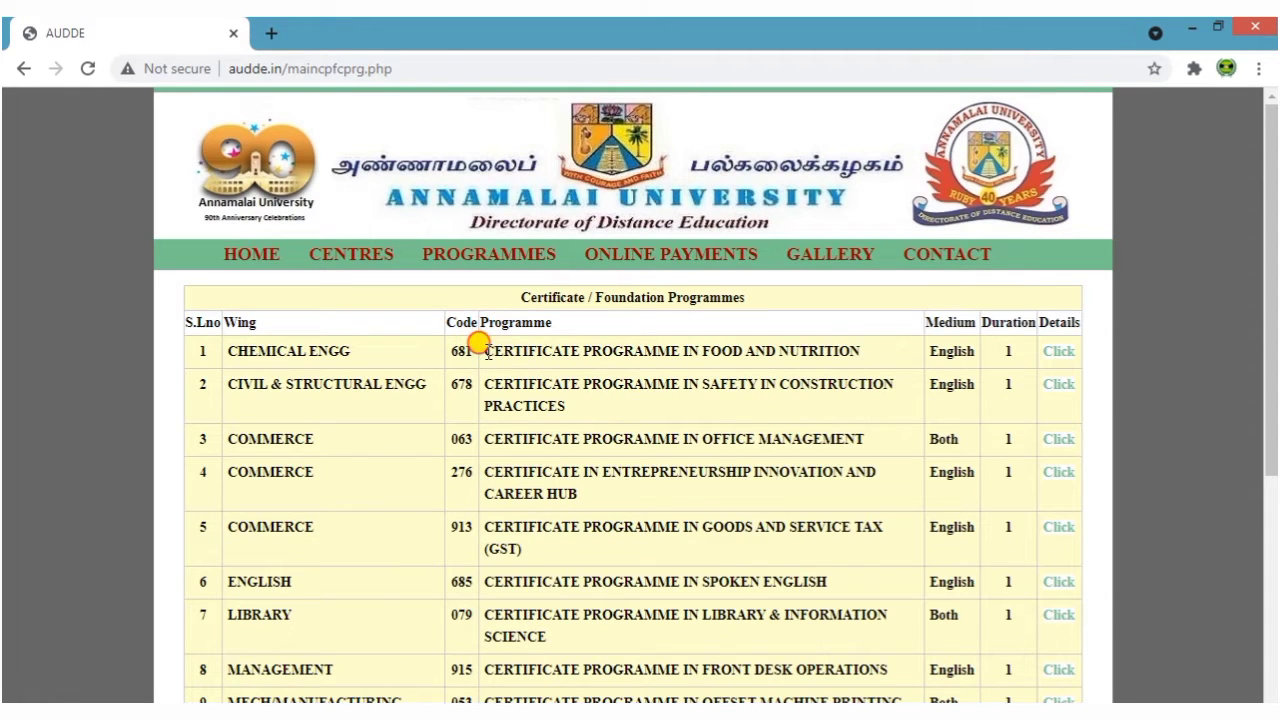
{"action": "left_click_drag", "start_coordinate": [479, 343], "coordinate": [840, 358]}
{"action": "left_click", "coordinate": [754, 406]}
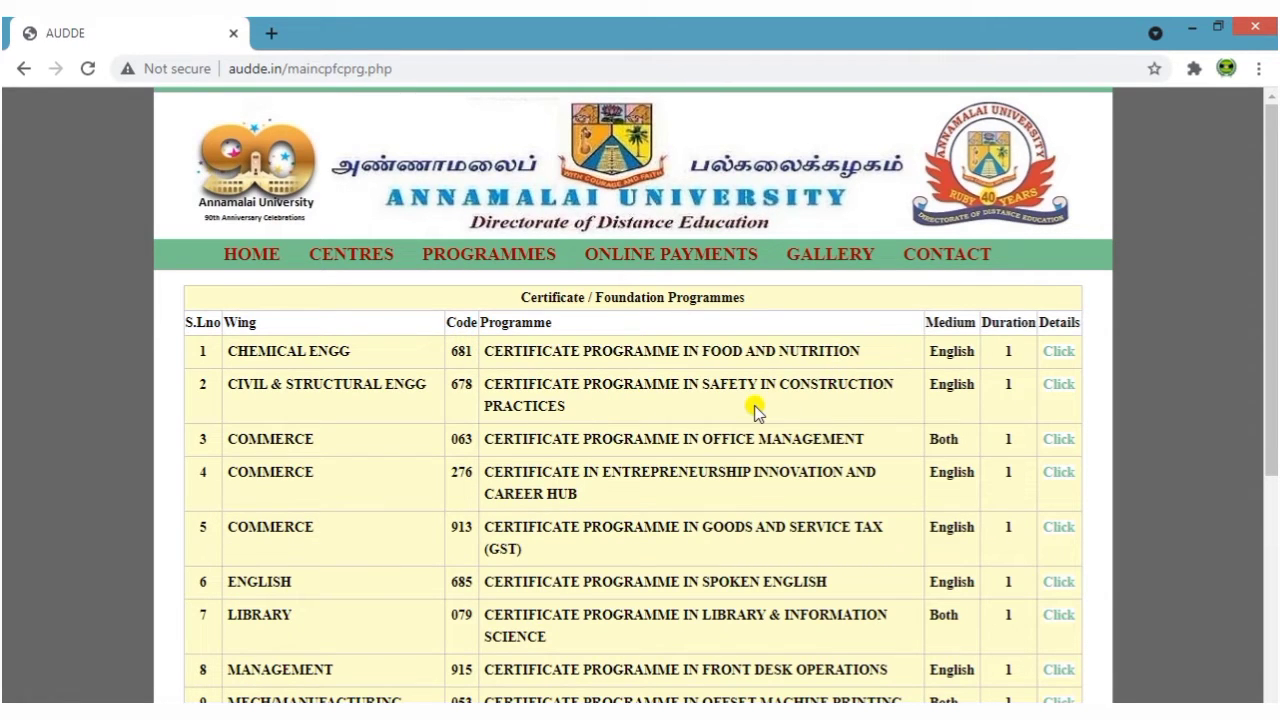
{"action": "scroll", "coordinate": [754, 410], "scroll_direction": "down", "scroll_amount": 5}
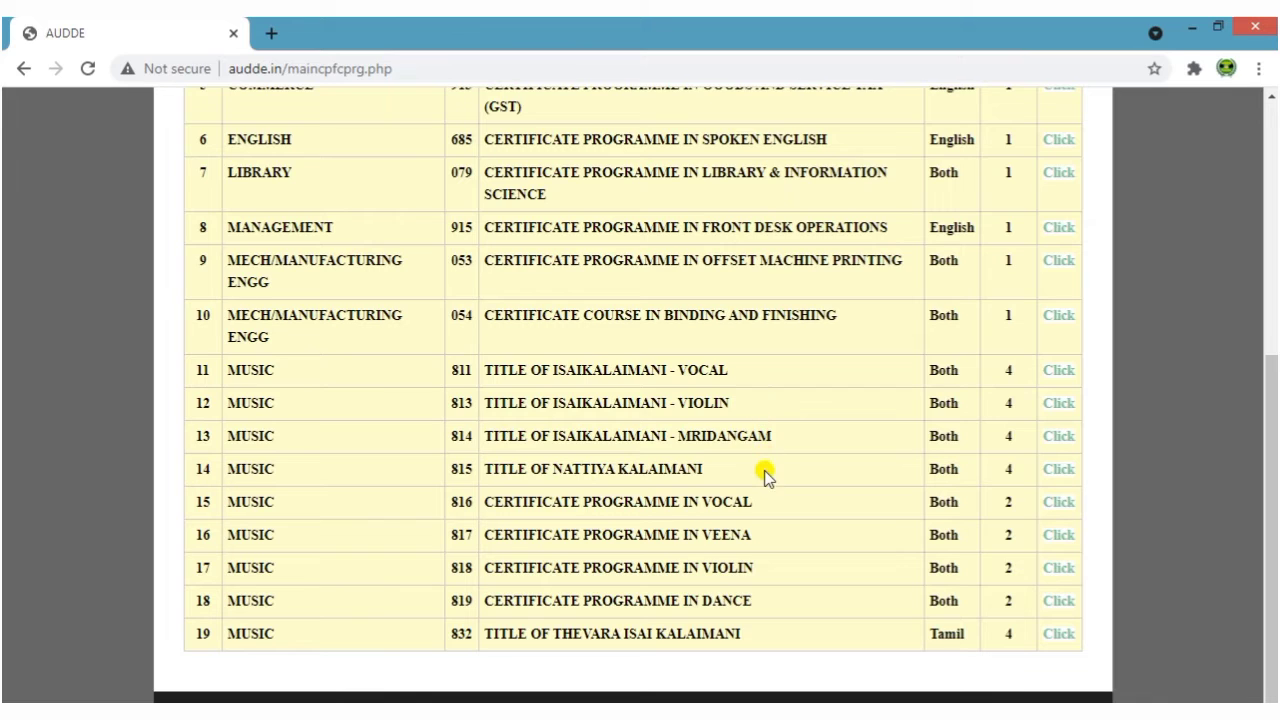
{"action": "scroll", "coordinate": [762, 480], "scroll_direction": "up", "scroll_amount": 2}
{"action": "scroll", "coordinate": [762, 483], "scroll_direction": "up", "scroll_amount": 3}
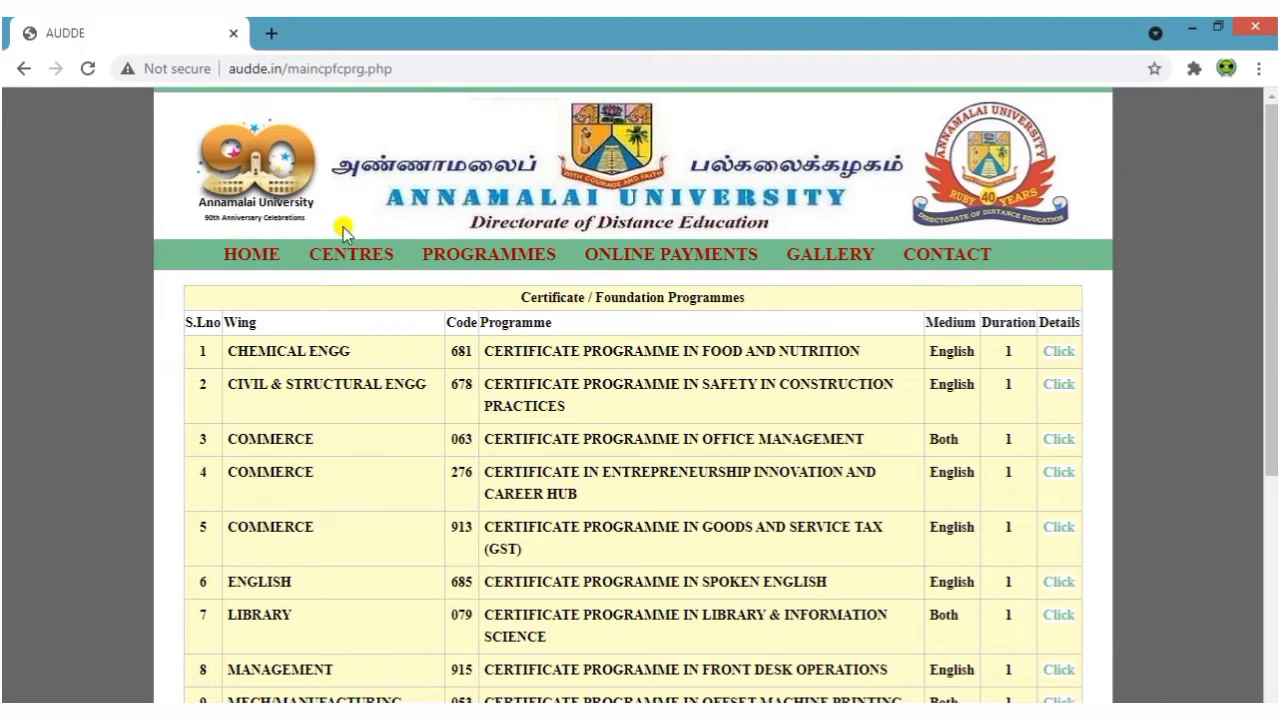
{"action": "left_click", "coordinate": [240, 256]}
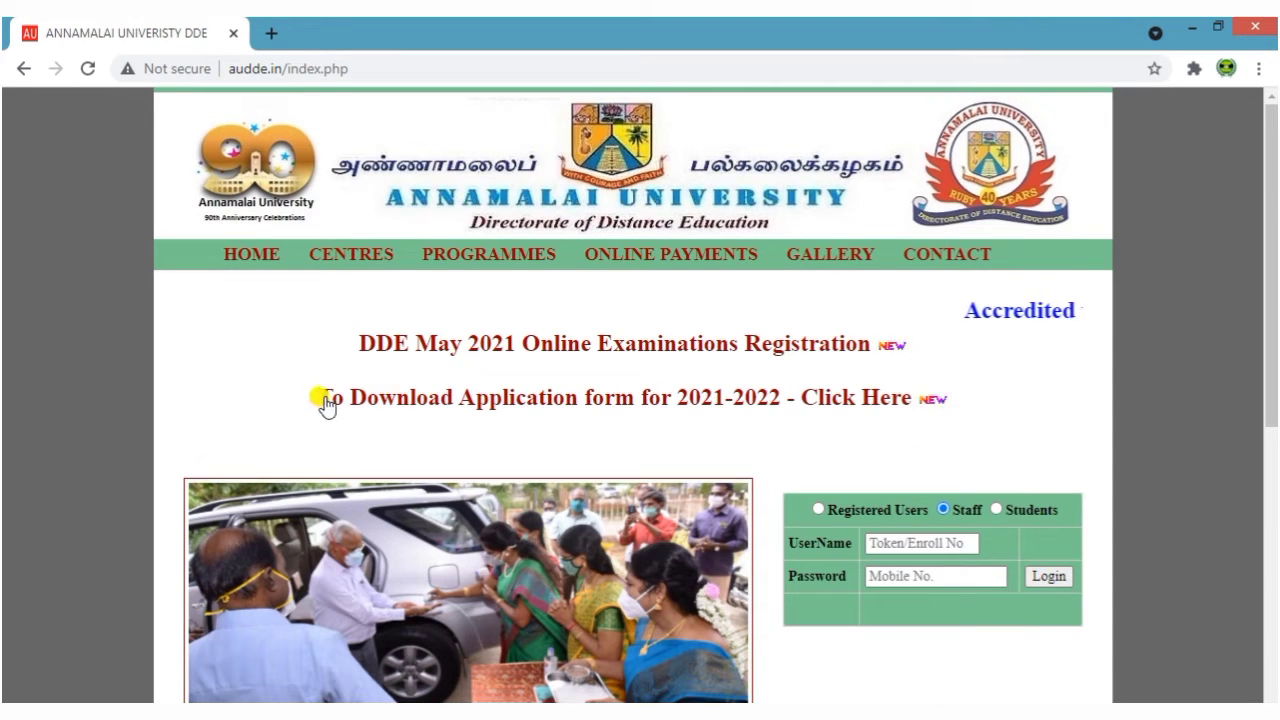
Open the 2021-2022 online application form and set Programme Category to Post Graduate
{"action": "left_click", "coordinate": [690, 403]}
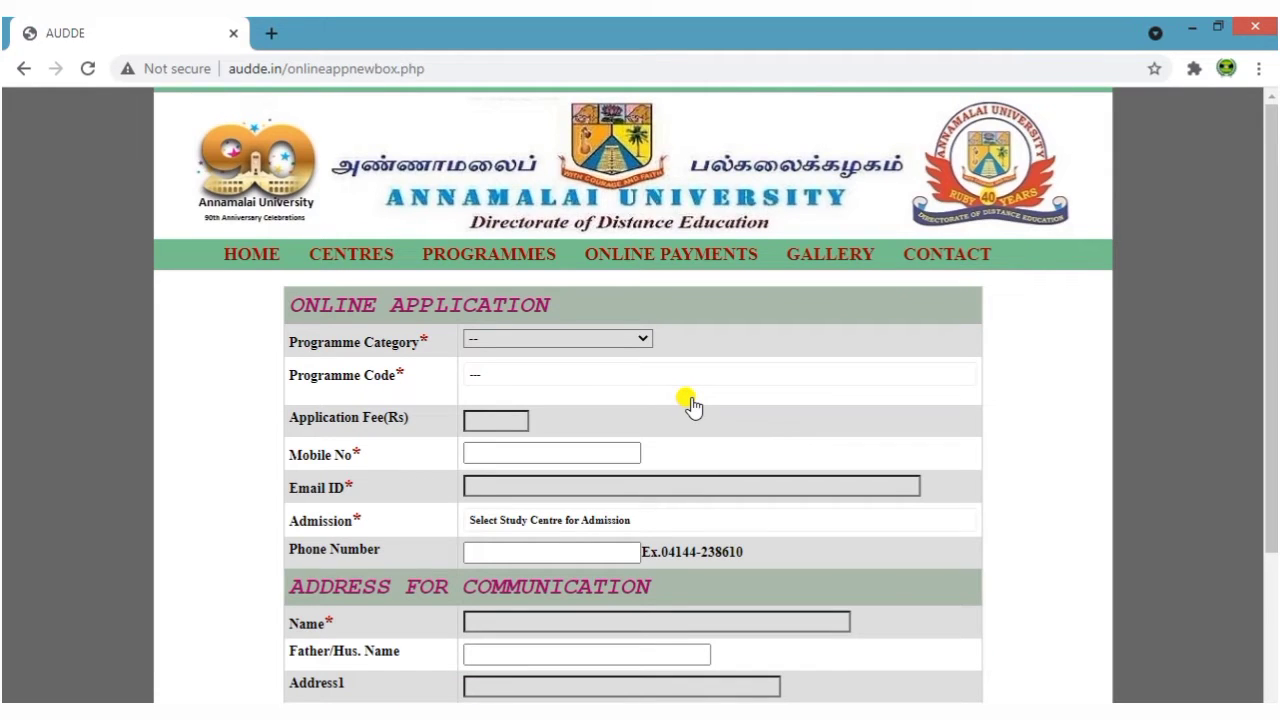
{"action": "scroll", "coordinate": [690, 403], "scroll_direction": "down", "scroll_amount": 2}
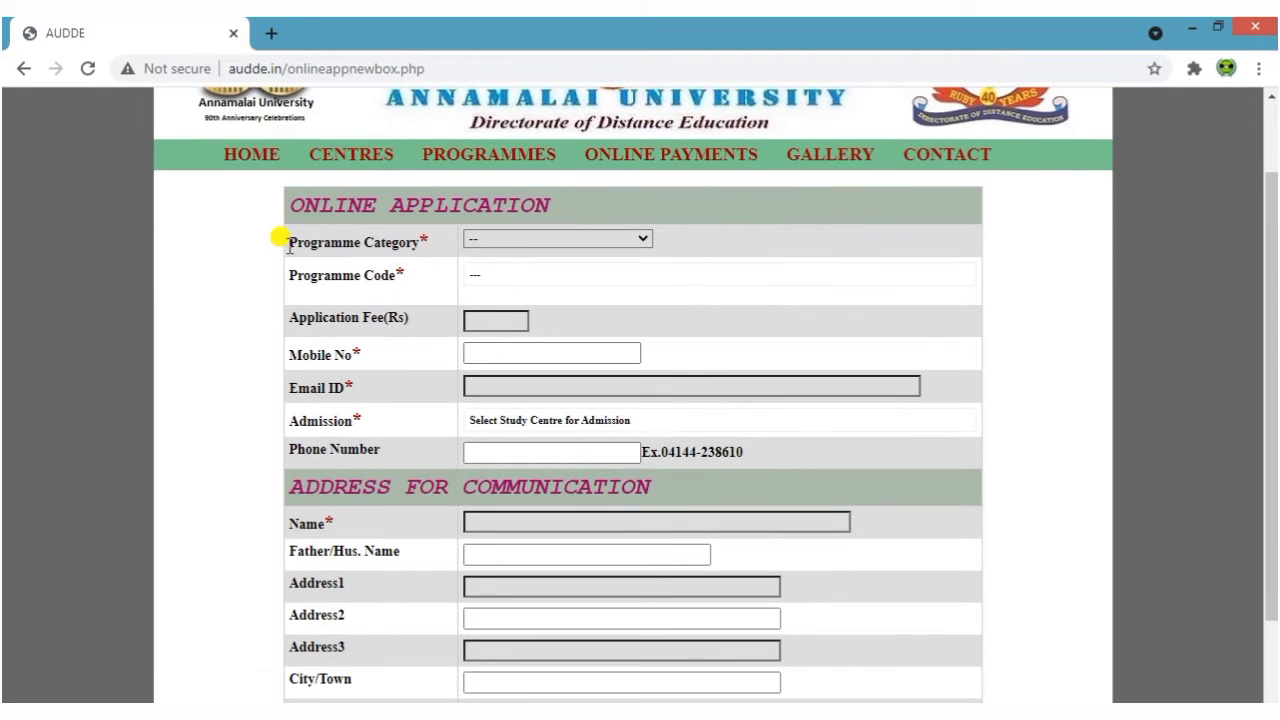
{"action": "left_click", "coordinate": [535, 240]}
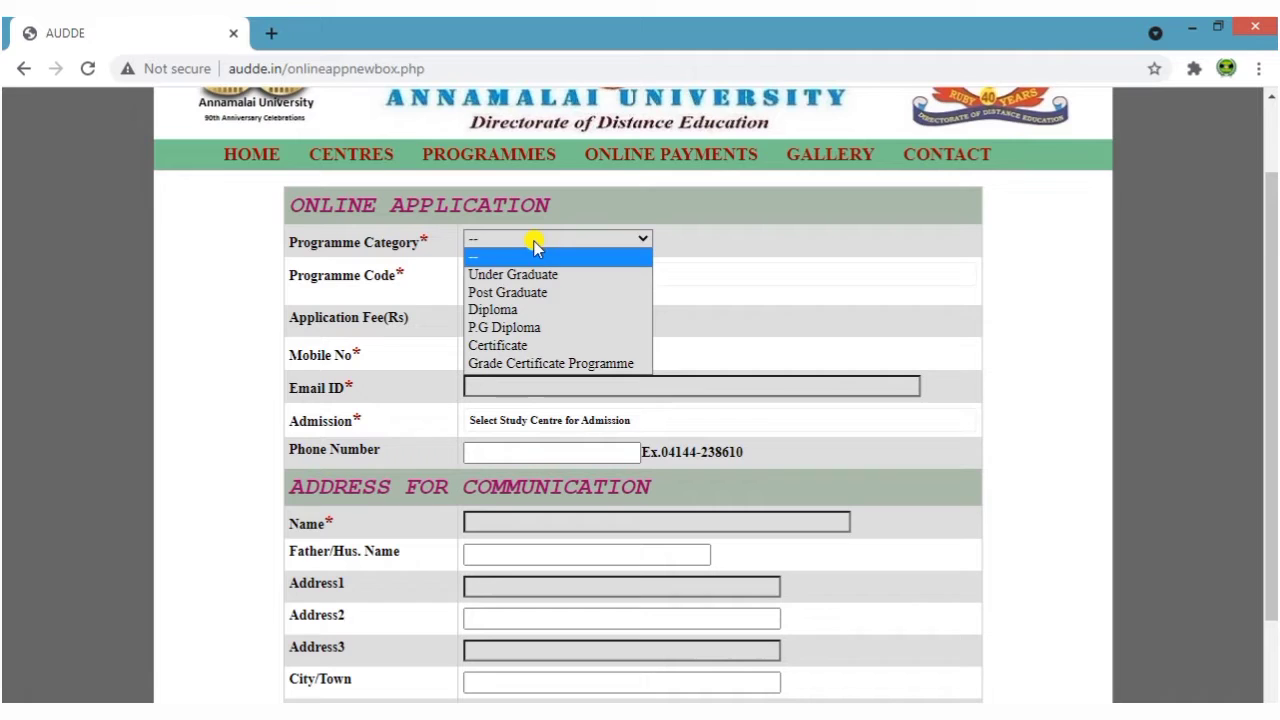
{"action": "left_click", "coordinate": [540, 293]}
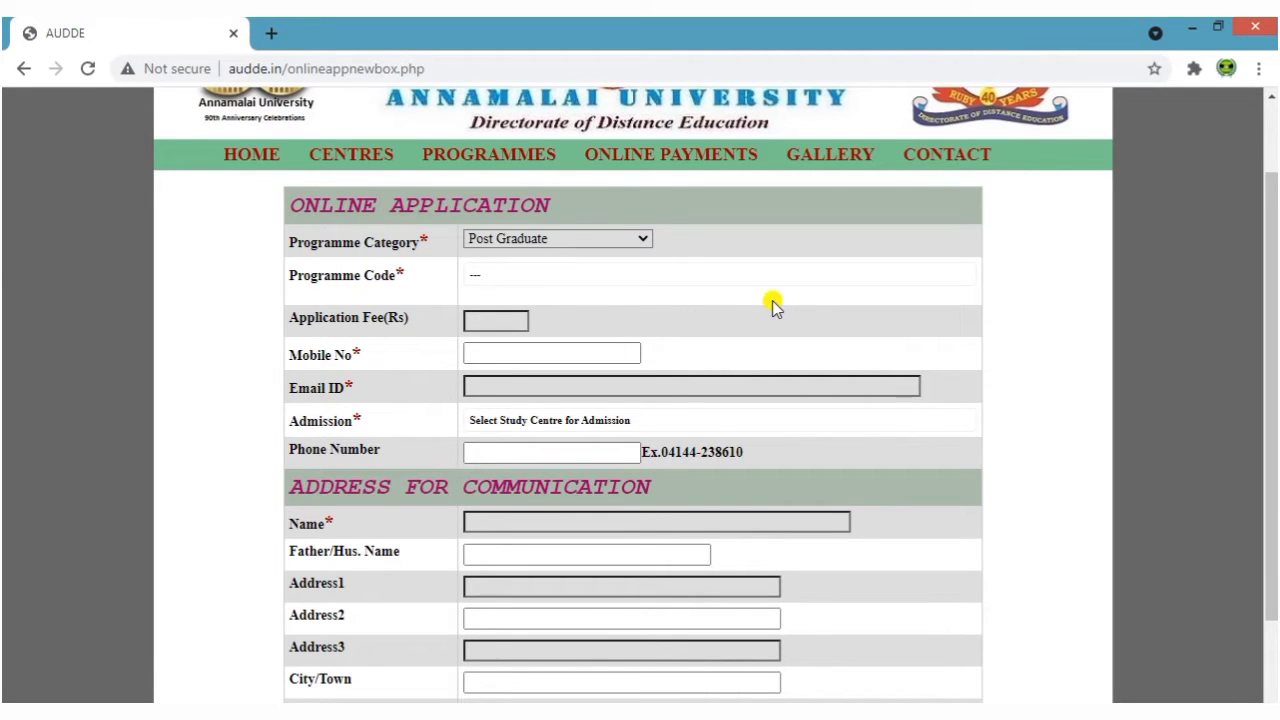
Pick 347-M.B.A. HUMAN RESOURCE MANAGEMENT as Programme Code, revealing the 250 Rs fee
{"action": "left_click", "coordinate": [474, 277]}
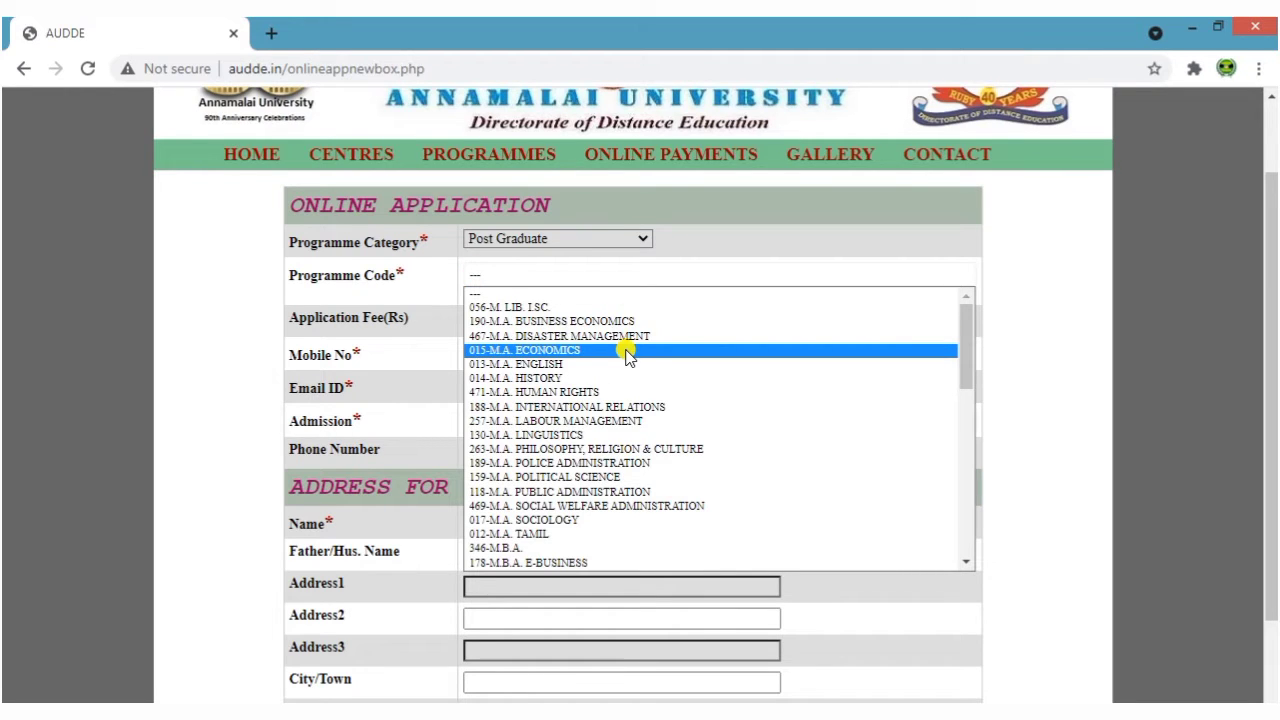
{"action": "scroll", "coordinate": [626, 354], "scroll_direction": "down", "scroll_amount": 10}
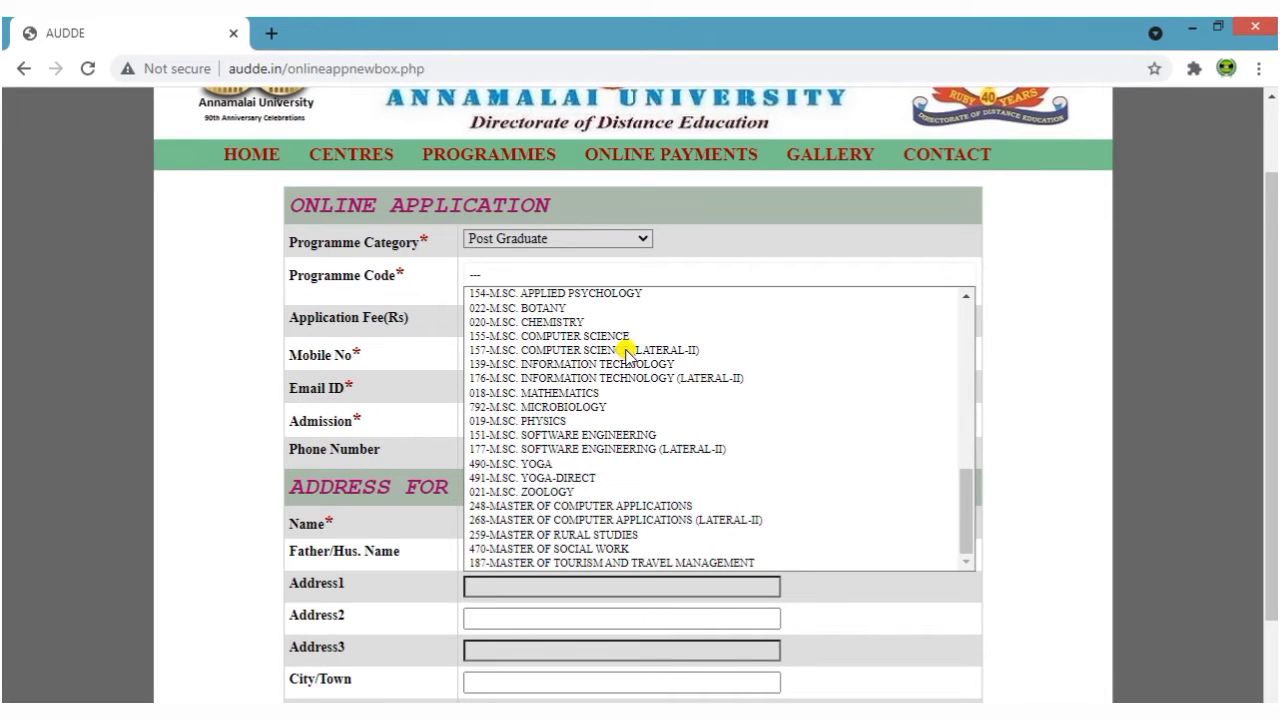
{"action": "scroll", "coordinate": [630, 360], "scroll_direction": "up", "scroll_amount": 10}
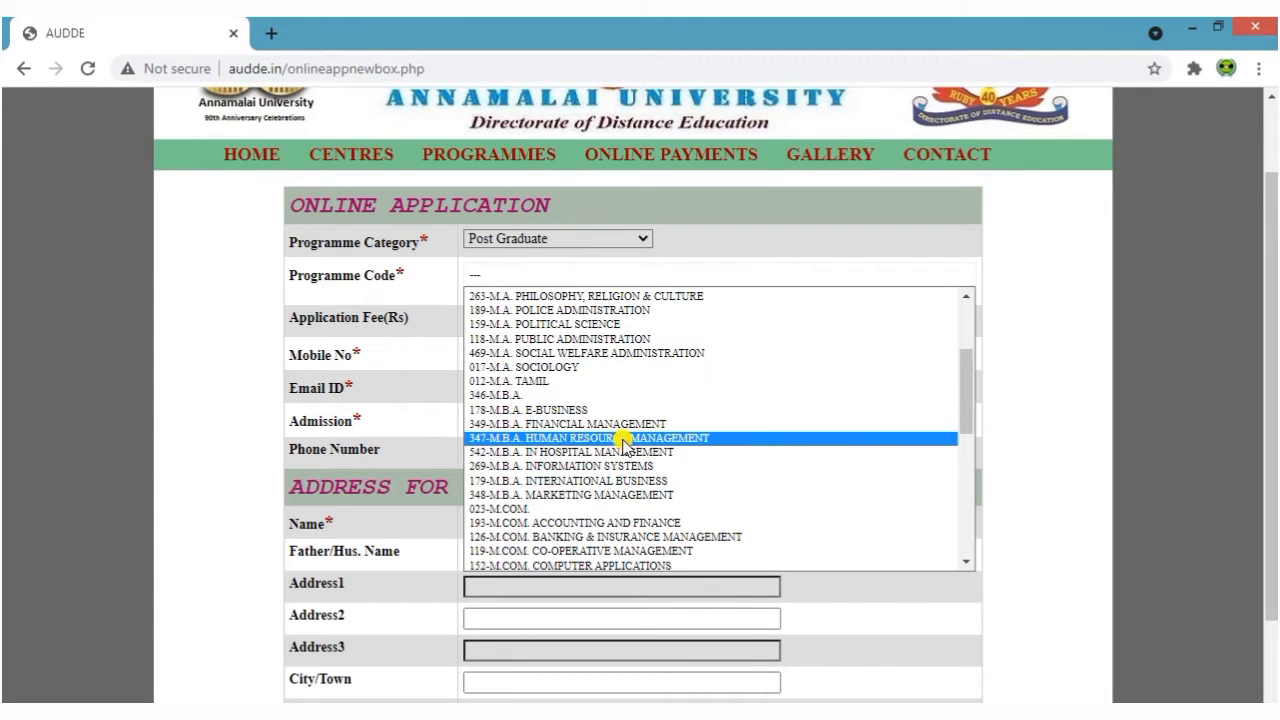
{"action": "left_click", "coordinate": [593, 440]}
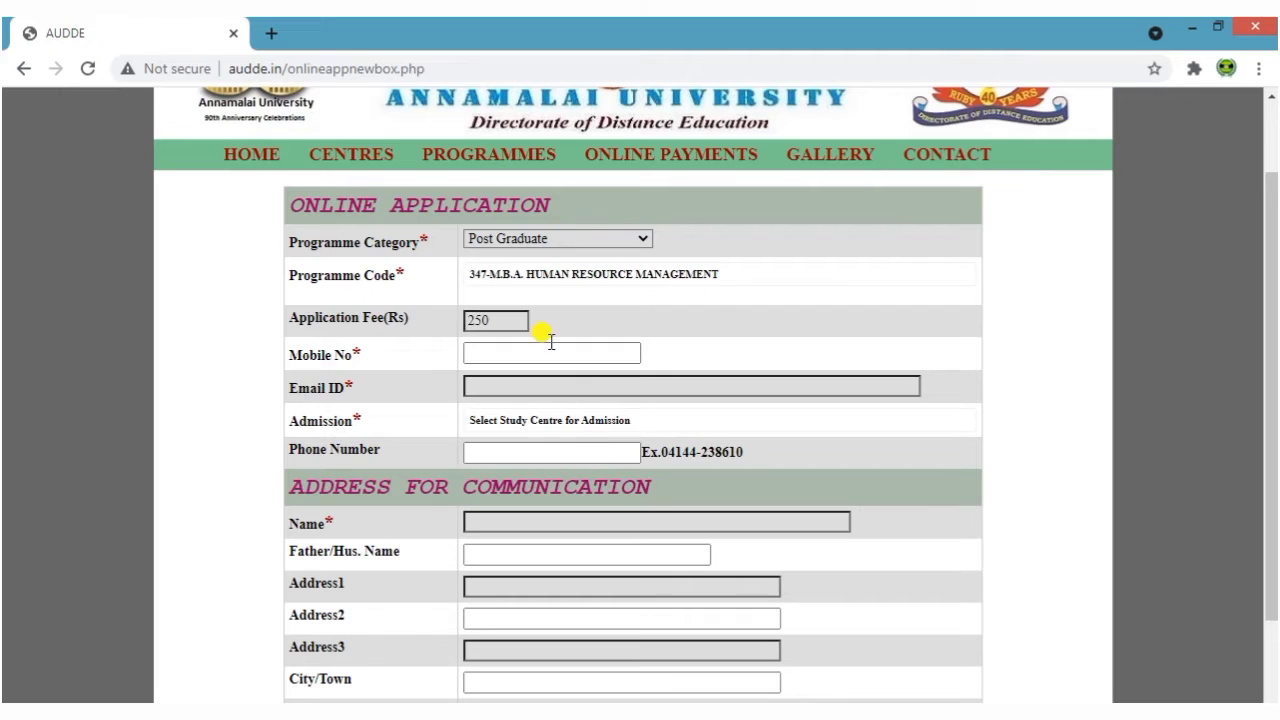
{"action": "left_click_drag", "start_coordinate": [497, 314], "coordinate": [466, 314]}
{"action": "left_click", "coordinate": [650, 338]}
Enter the applicant's mobile number and start filling in the e-mail address
{"action": "scroll", "coordinate": [662, 335], "scroll_direction": "down", "scroll_amount": 1}
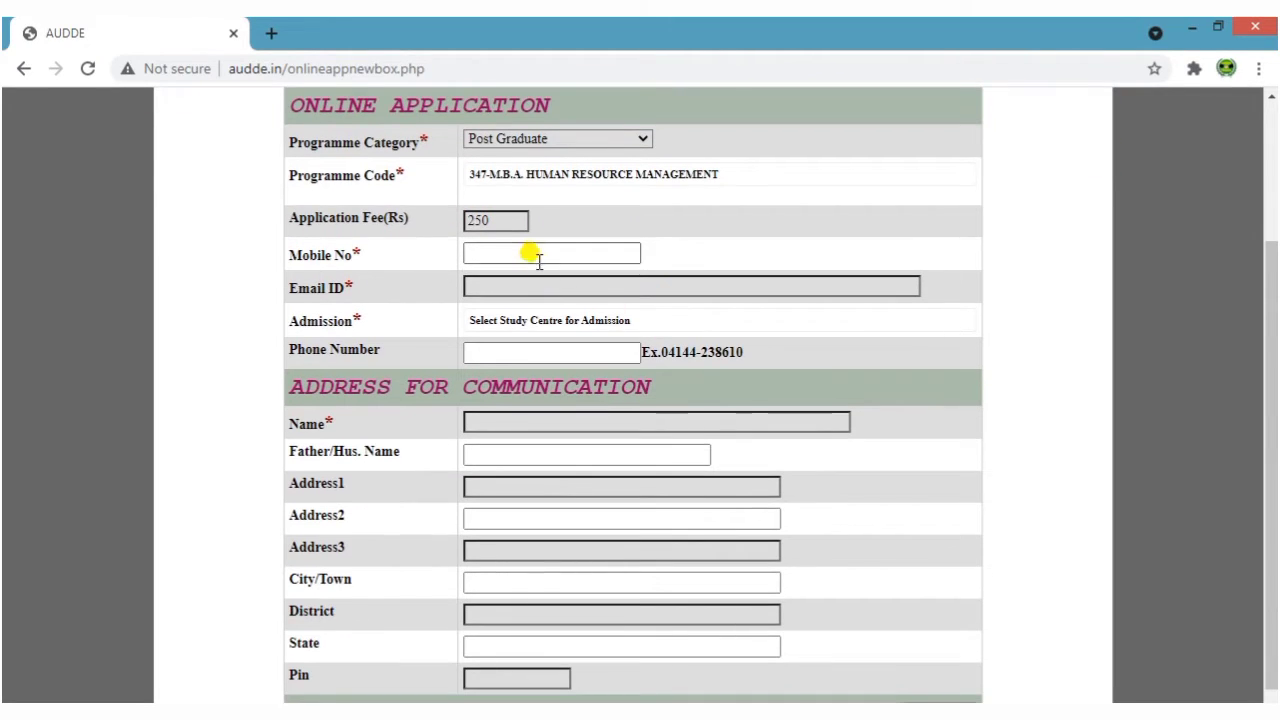
{"action": "left_click", "coordinate": [537, 258]}
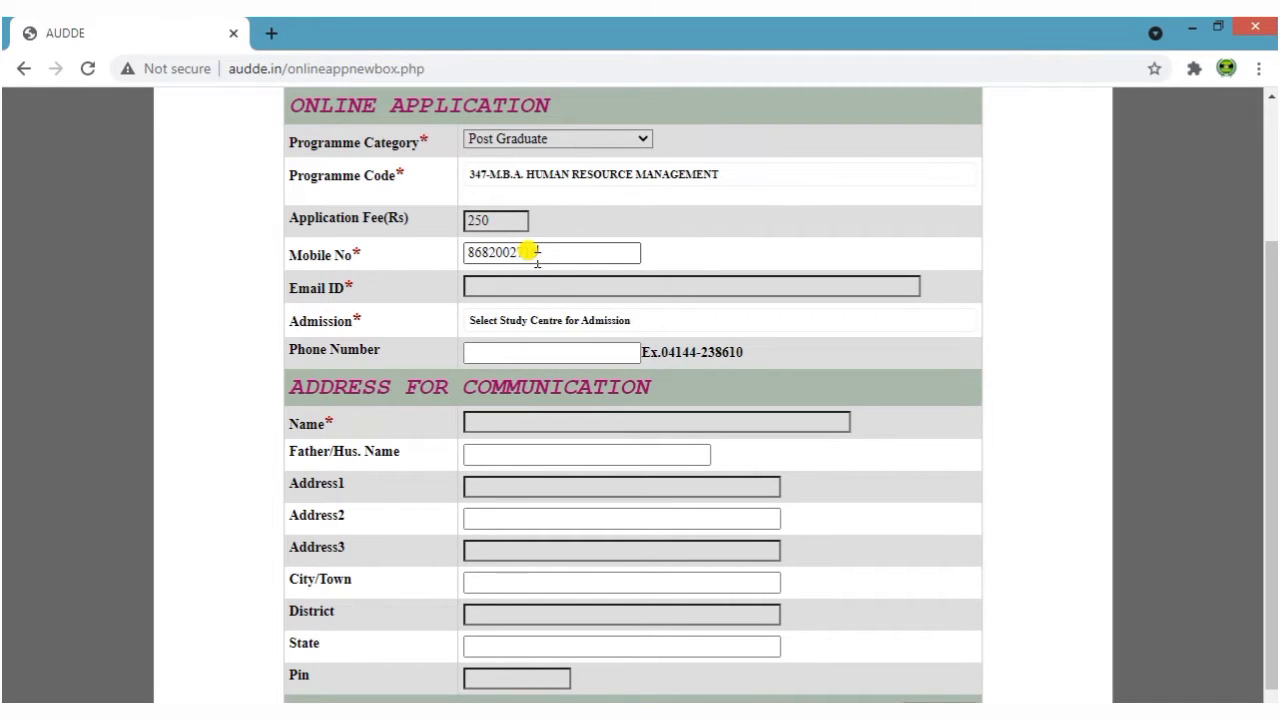
{"action": "left_click", "coordinate": [814, 329]}
{"action": "left_click", "coordinate": [659, 289]}
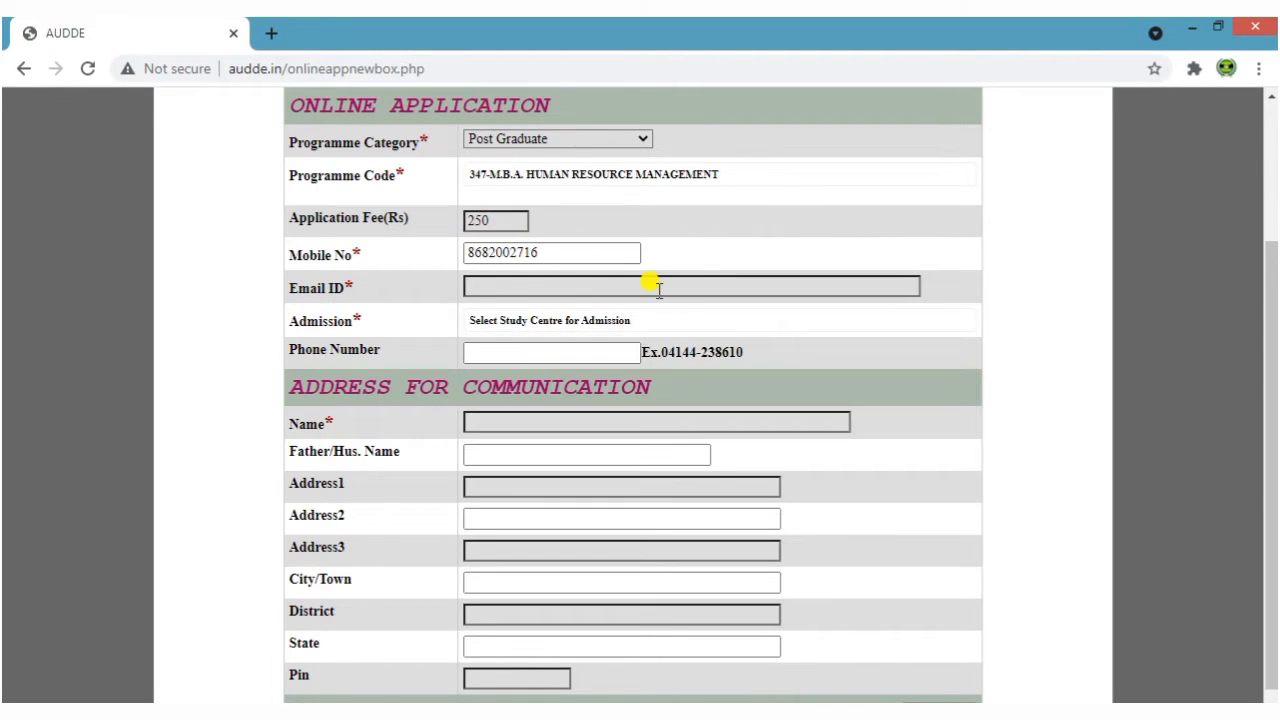
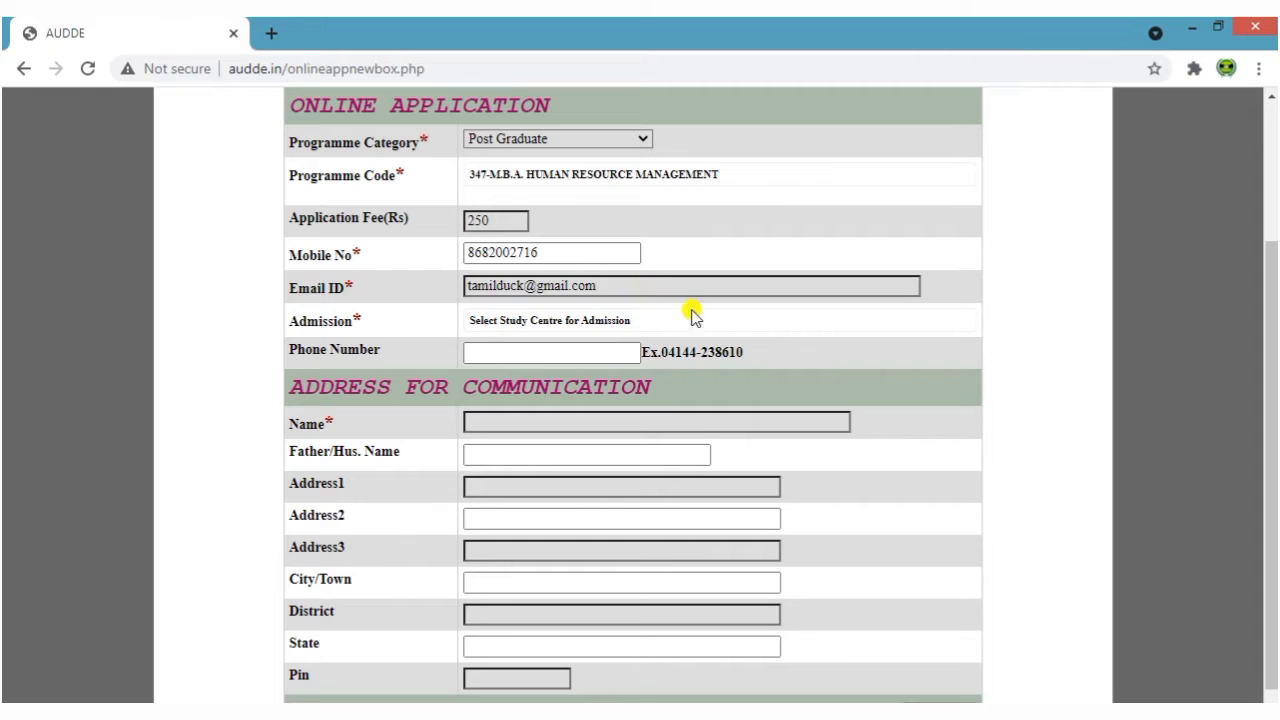
Choose THIRUVANNAMALAI as the admission study centre
{"action": "left_click", "coordinate": [766, 319]}
{"action": "left_click", "coordinate": [927, 290]}
{"action": "left_click", "coordinate": [557, 321]}
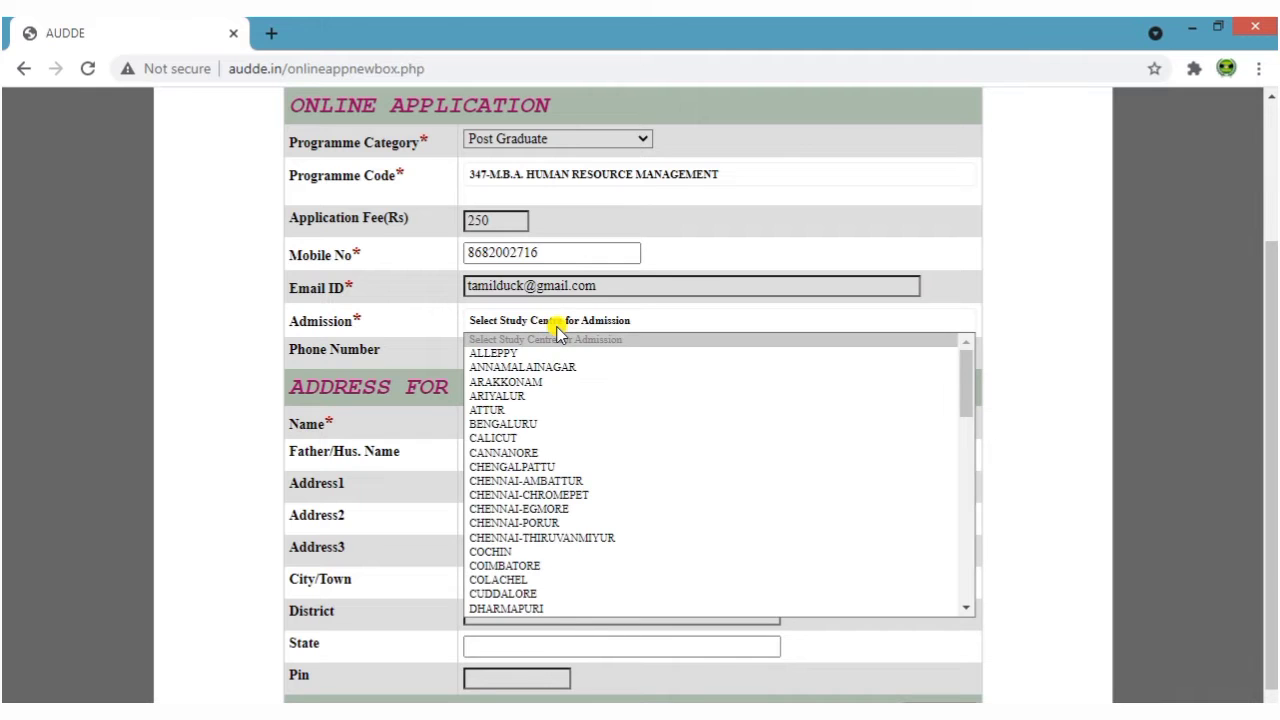
{"action": "scroll", "coordinate": [607, 466], "scroll_direction": "down", "scroll_amount": 15}
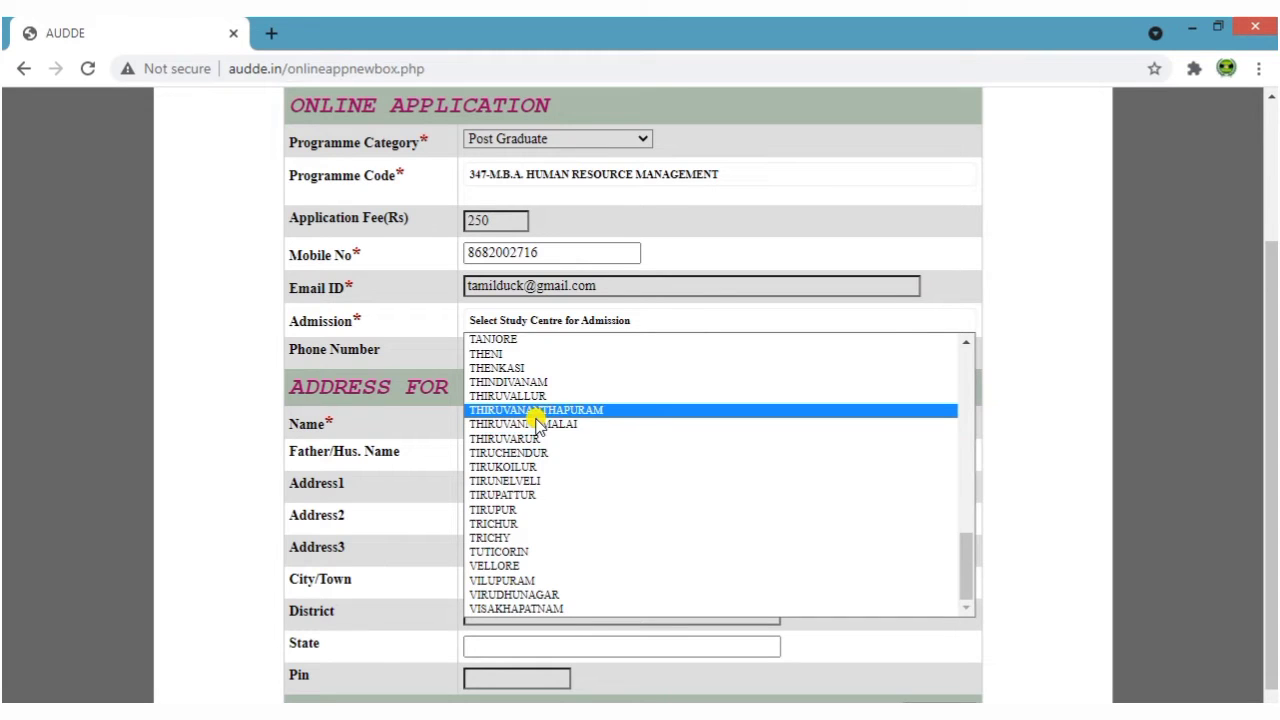
{"action": "left_click", "coordinate": [573, 426]}
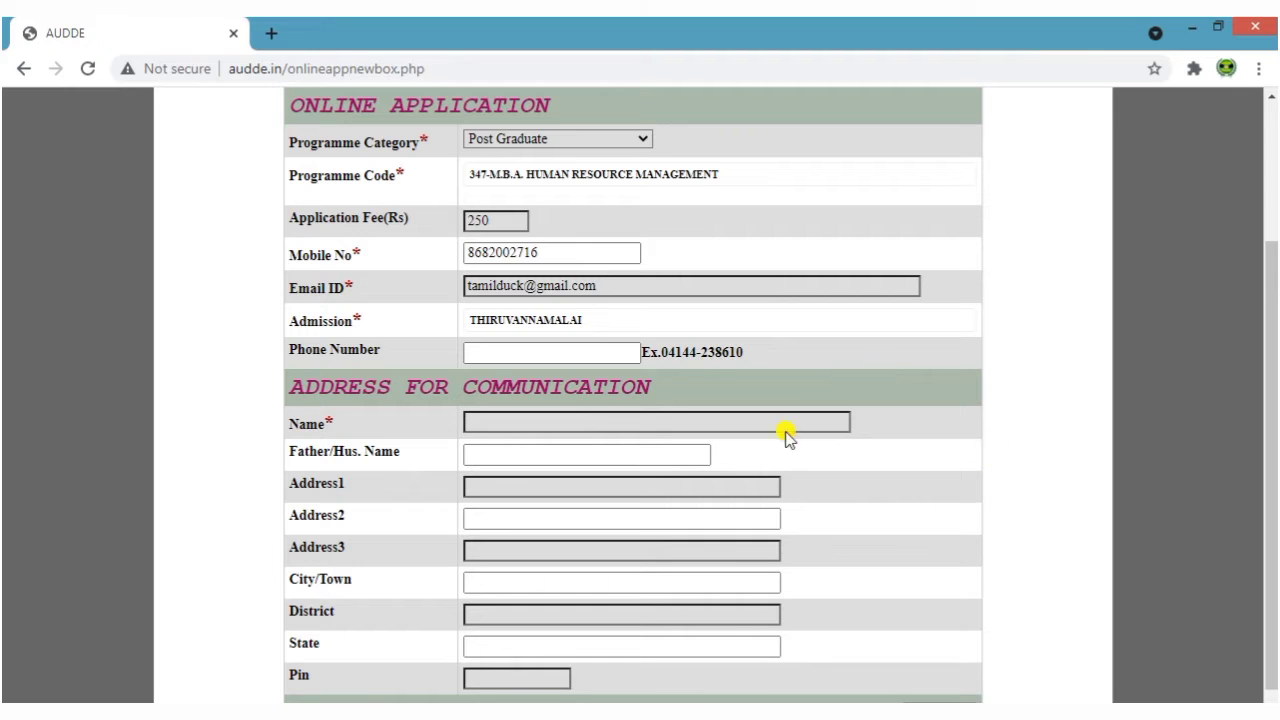
Type the applicant's full name into the Name field
{"action": "left_click", "coordinate": [605, 356]}
{"action": "scroll", "coordinate": [958, 541], "scroll_direction": "down", "scroll_amount": 1}
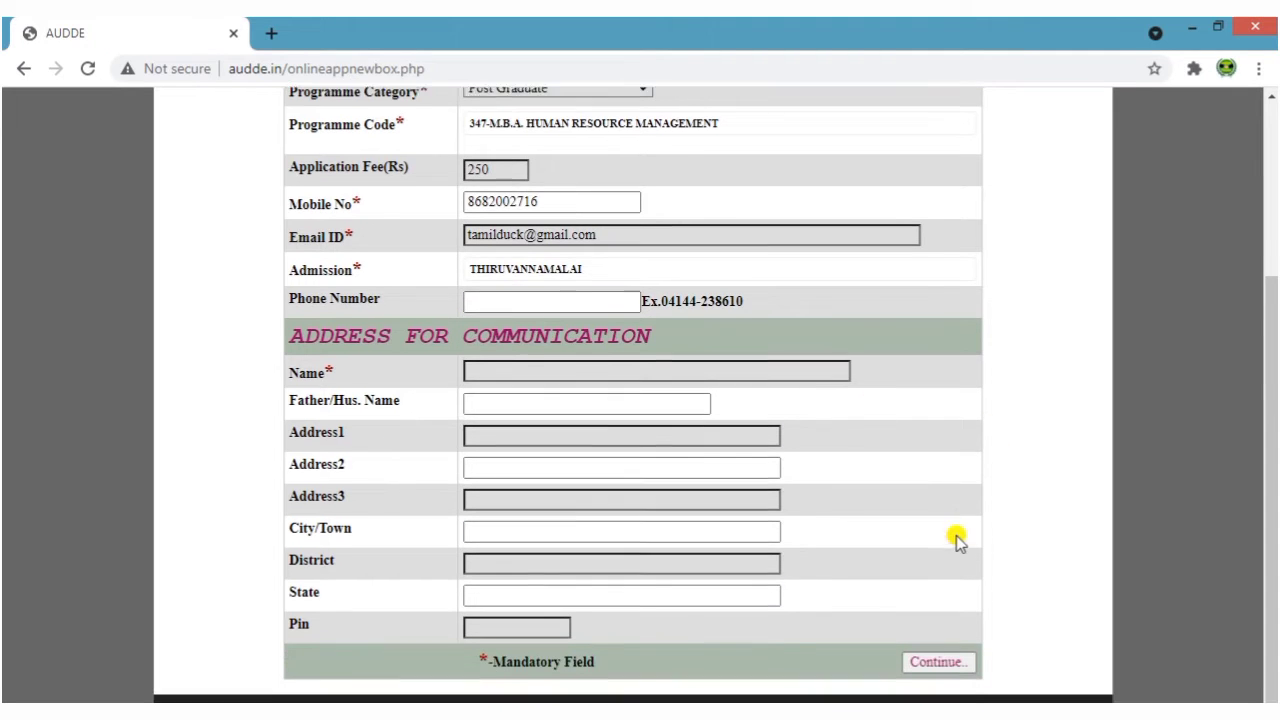
{"action": "left_click", "coordinate": [500, 366]}
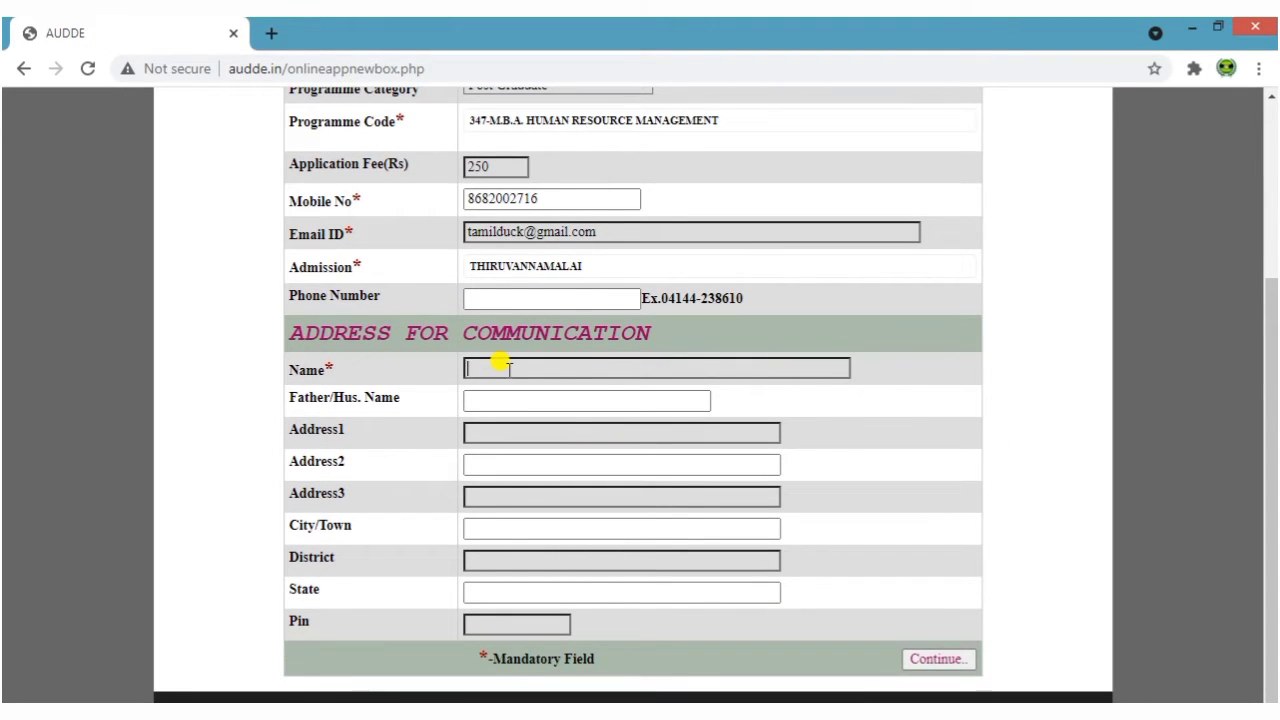
Enter the father's name and the first line of the applicant's address
{"action": "left_click", "coordinate": [511, 400]}
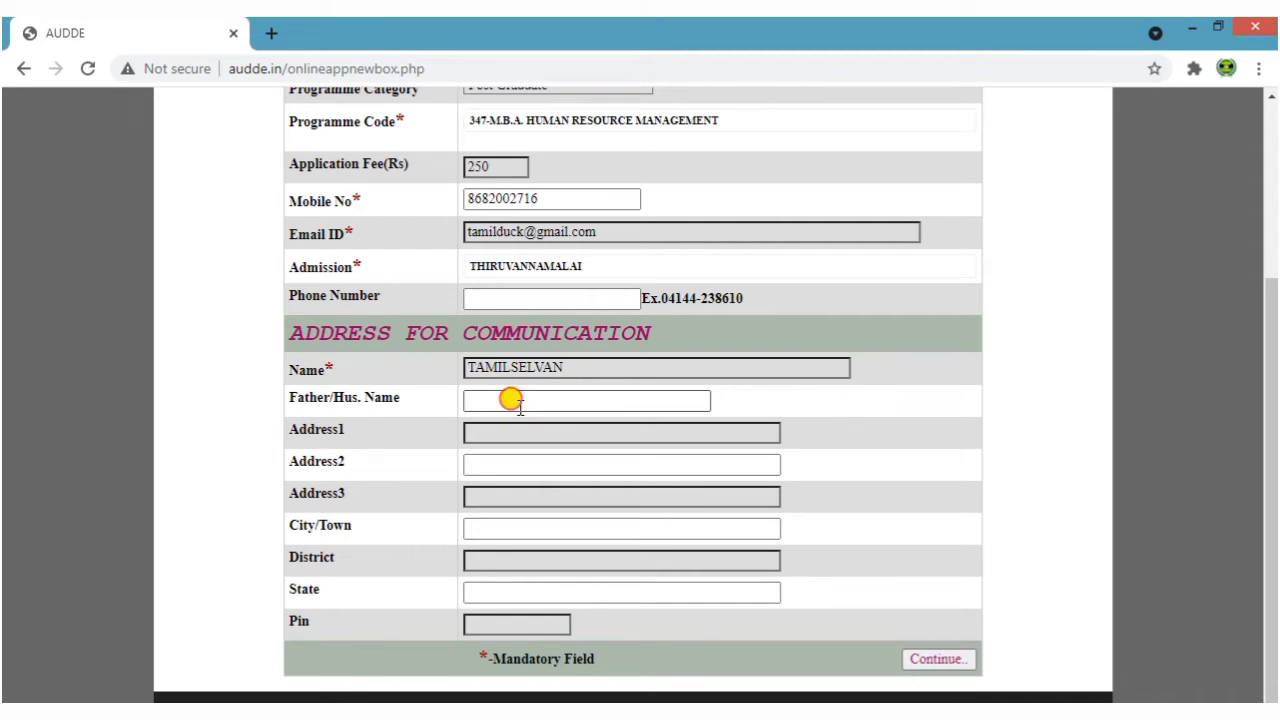
{"action": "key", "text": "Tab"}
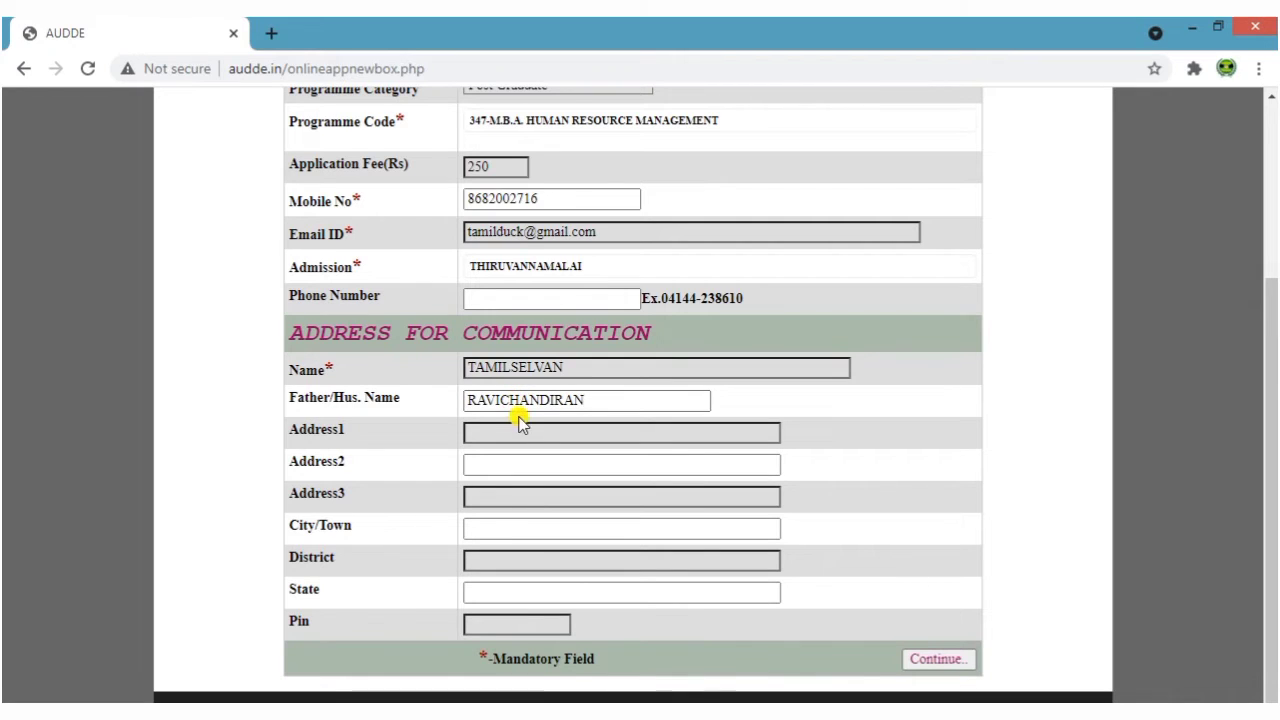
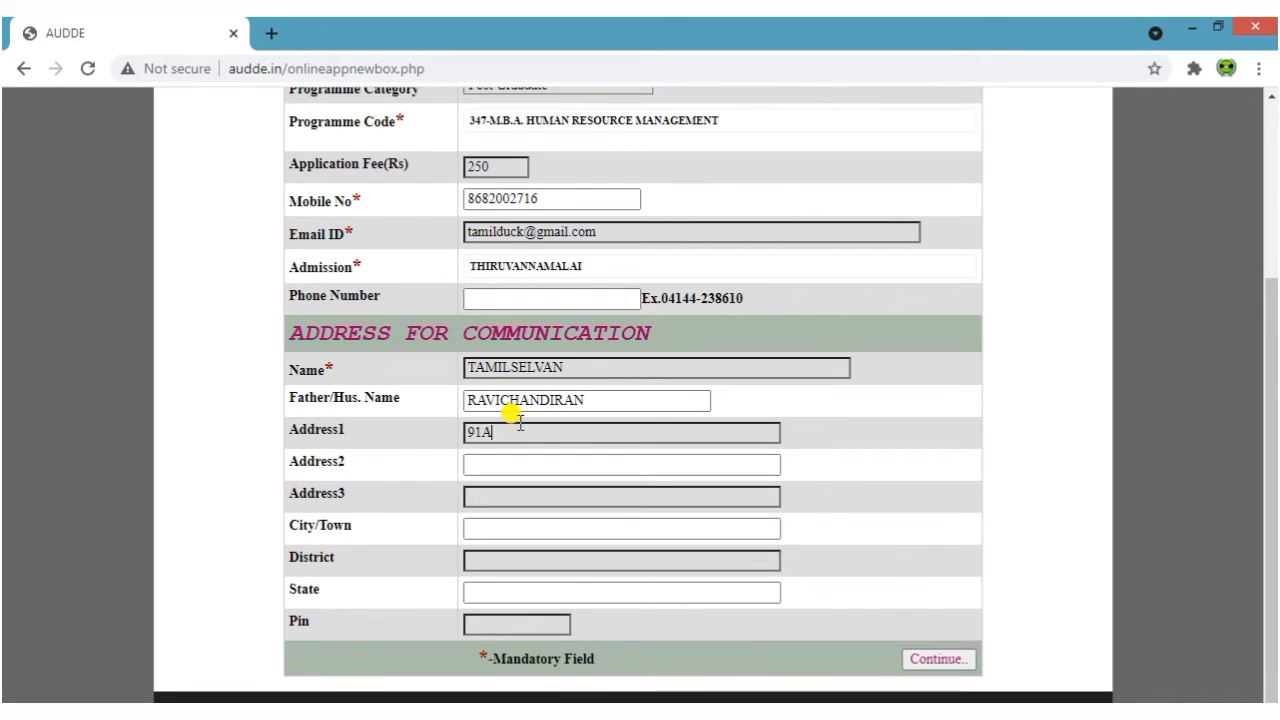
Fill in the remaining address lines, city, district, state and pin code, accepting autofill
{"action": "left_click", "coordinate": [517, 463]}
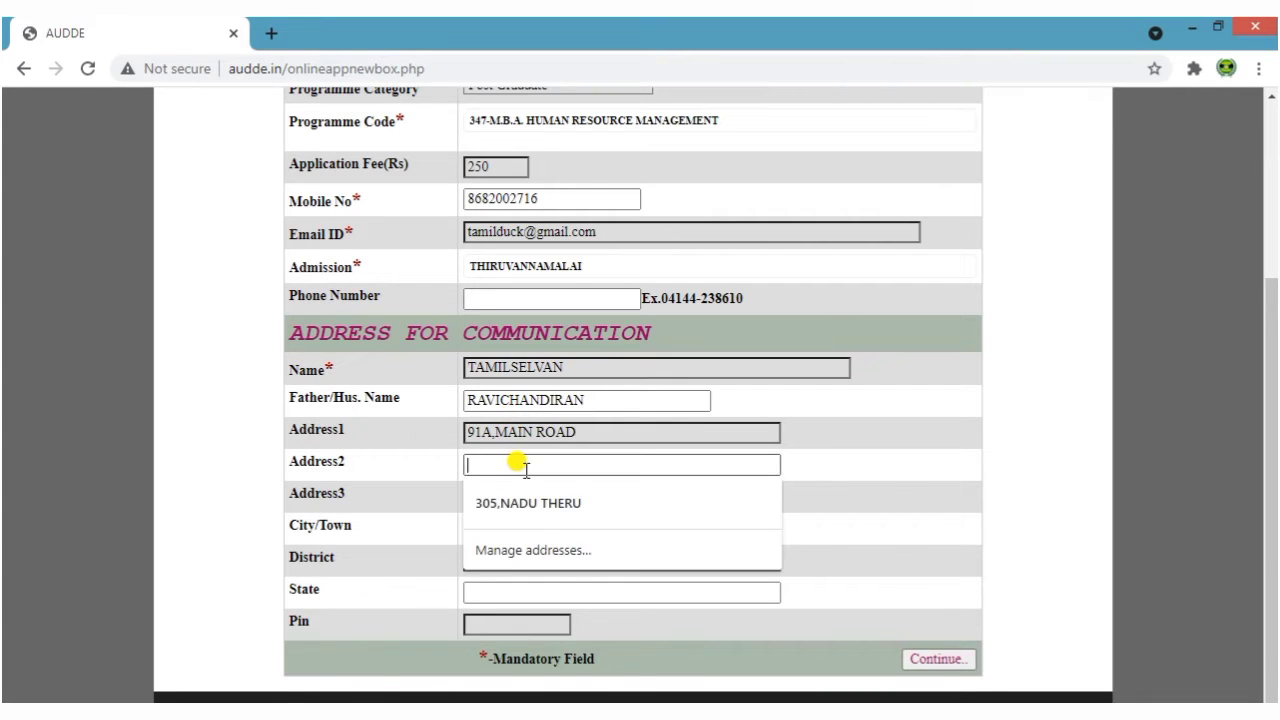
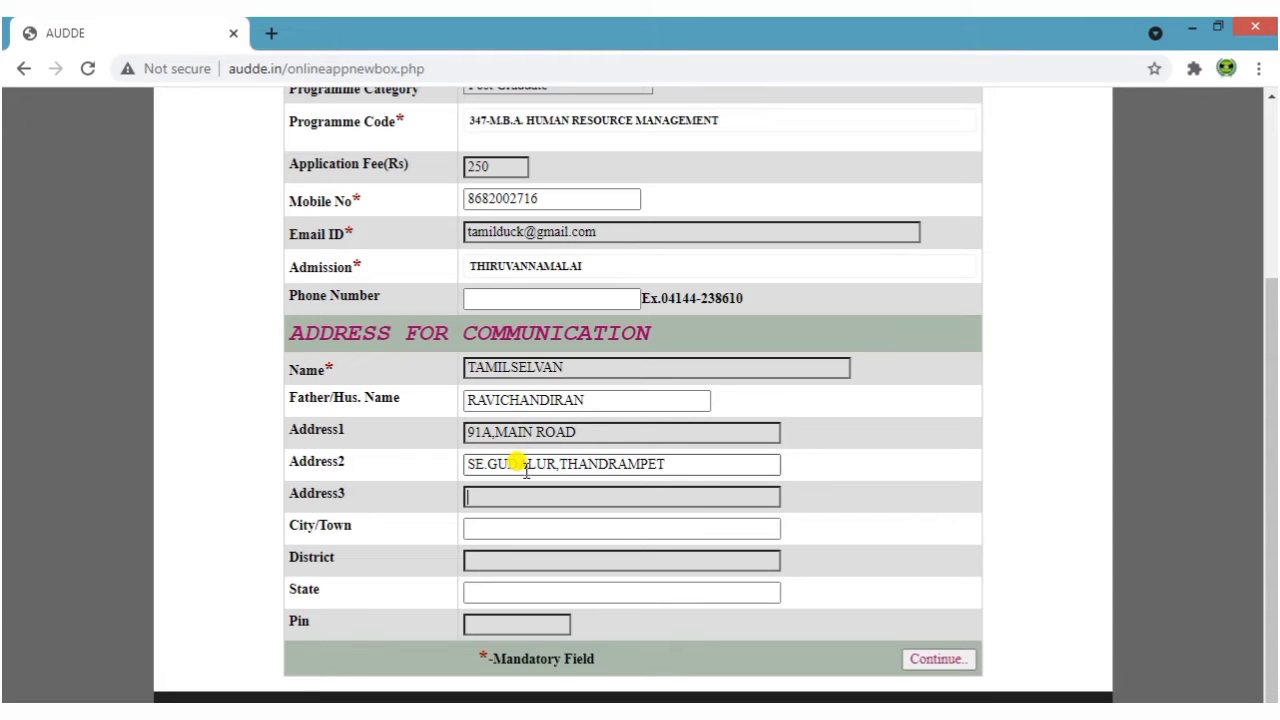
{"action": "type", "text": "IRUVANNAMALAI"}
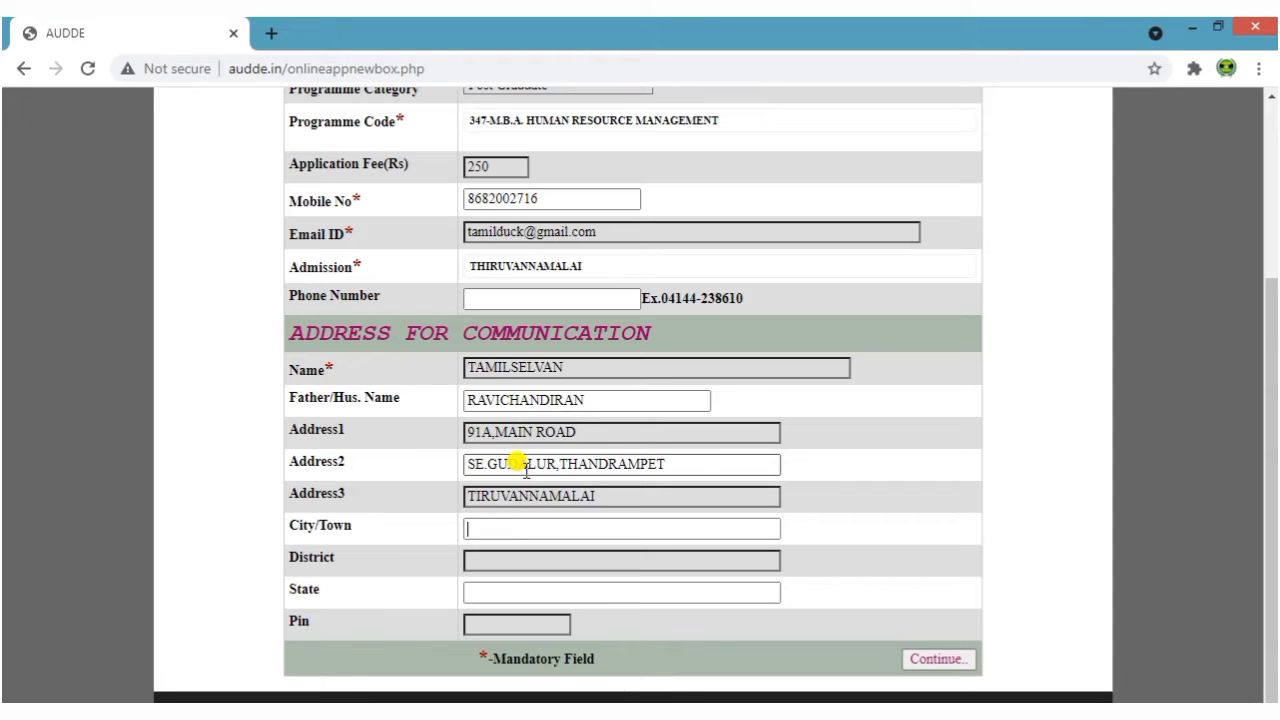
{"action": "type", "text": "TIRUVANNAM"}
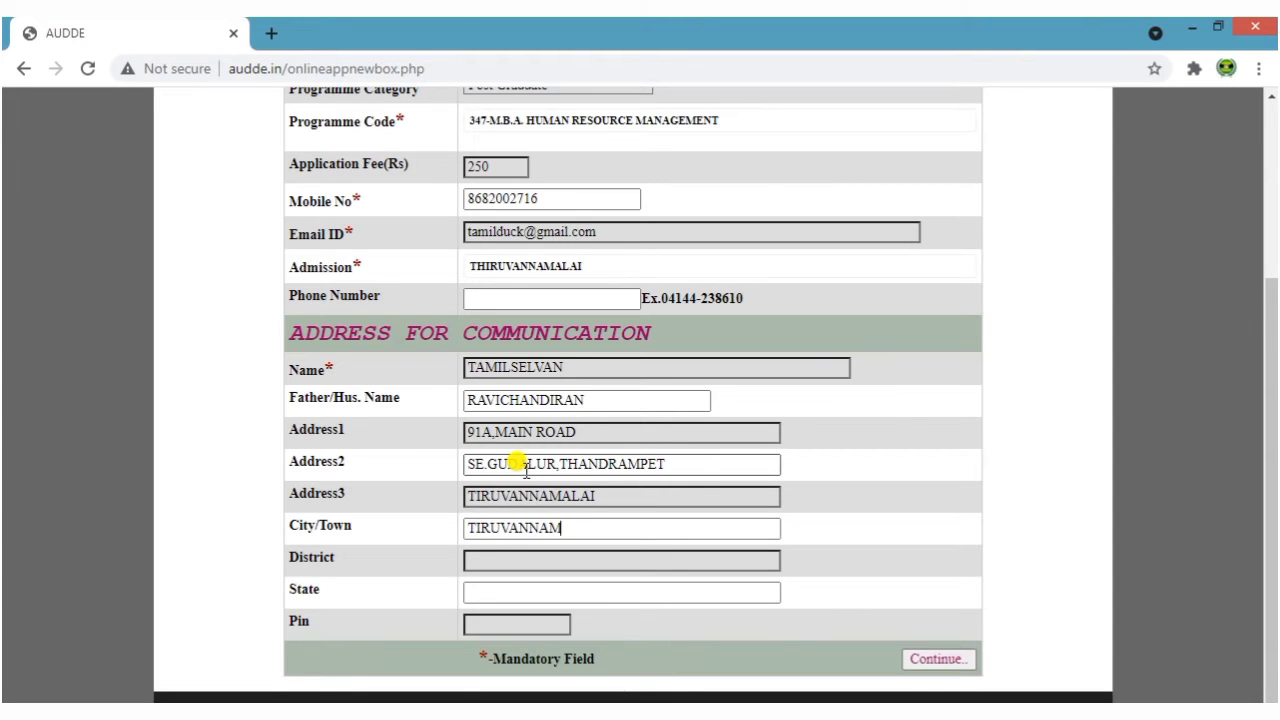
{"action": "type", "text": "TIRUVANNAMALAI"}
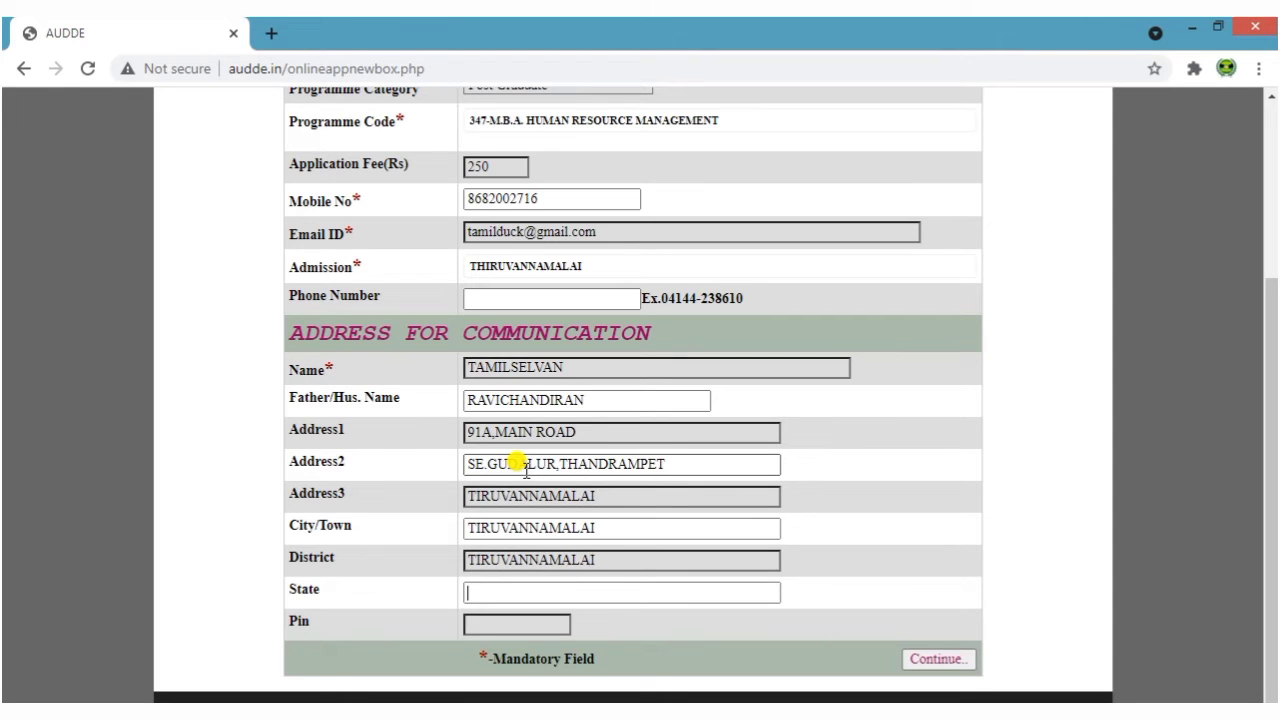
{"action": "type", "text": "TAMILNADU"}
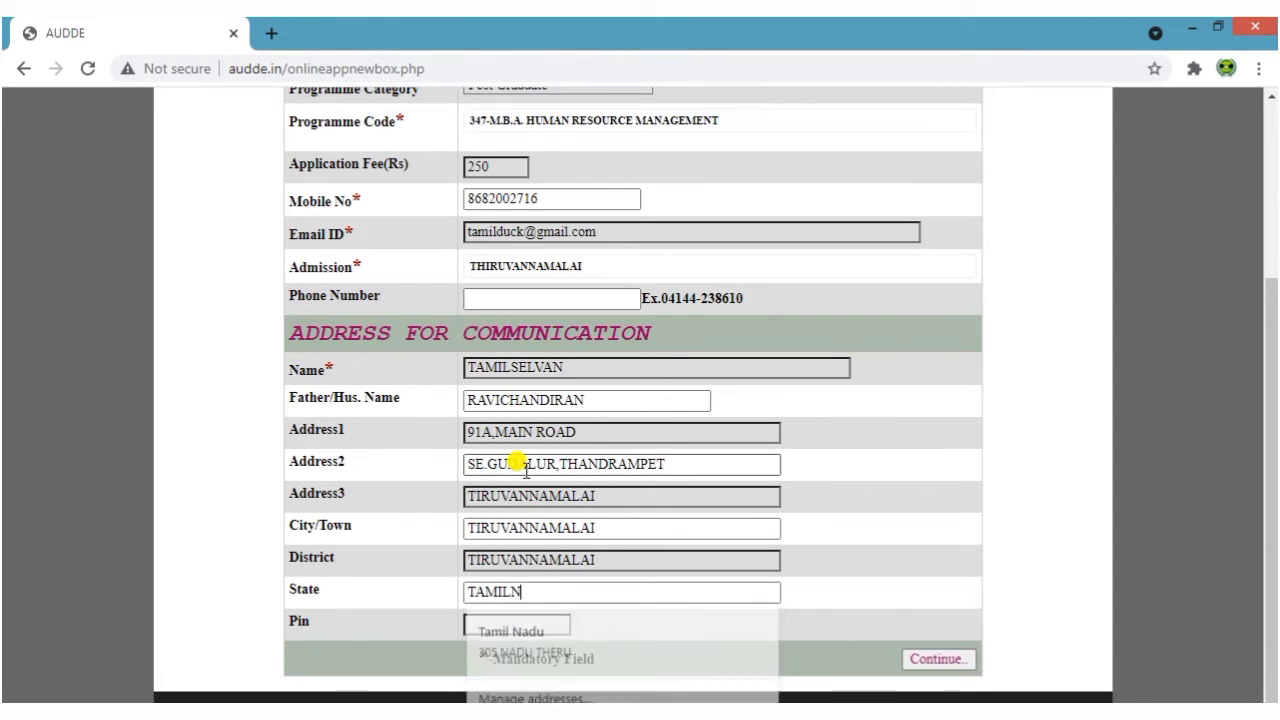
{"action": "key", "text": "Tab"}
{"action": "type", "text": "60"}
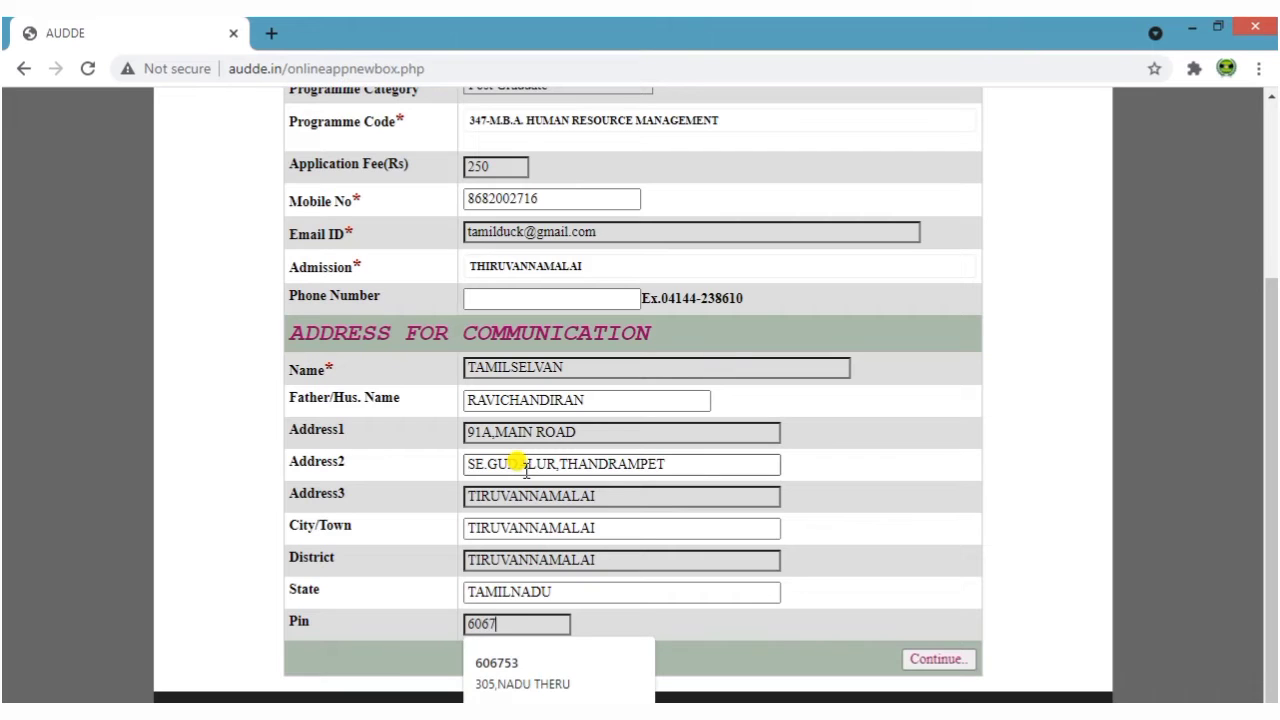
{"action": "left_click", "coordinate": [1075, 545]}
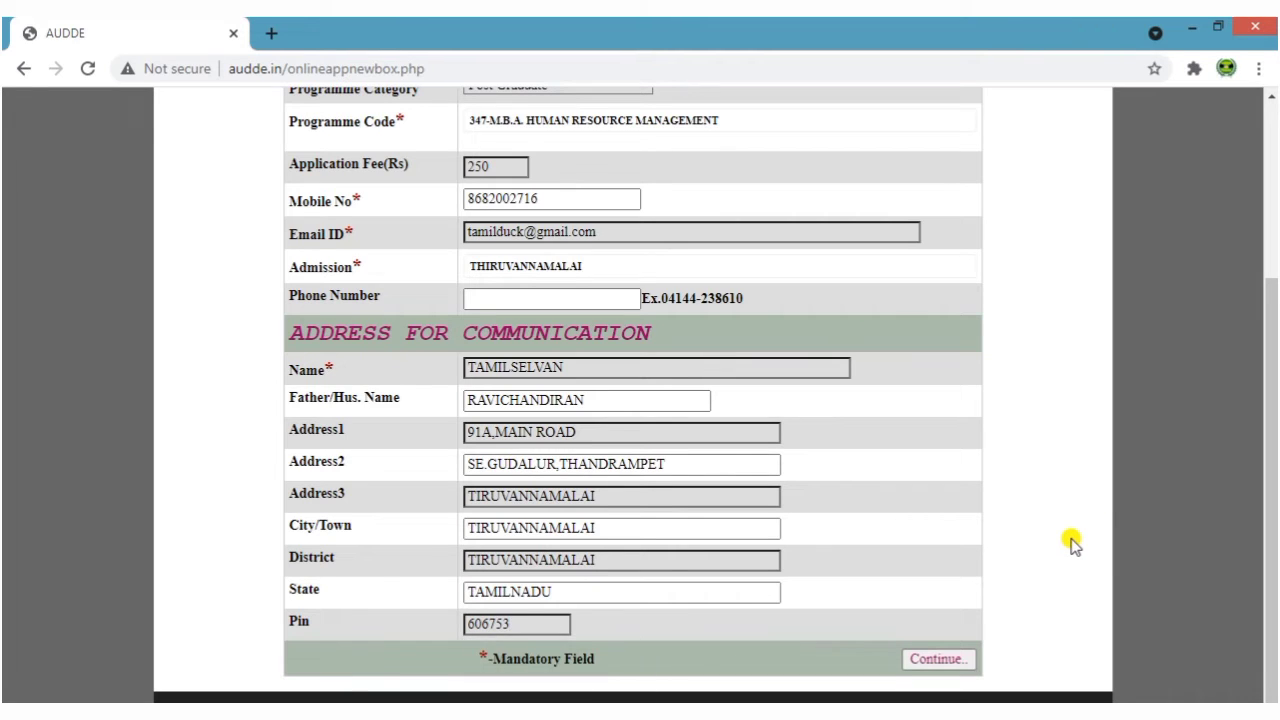
Submit the form with Continue.., copy the issued reference number from the alert, and dismiss it
{"action": "left_click", "coordinate": [933, 655]}
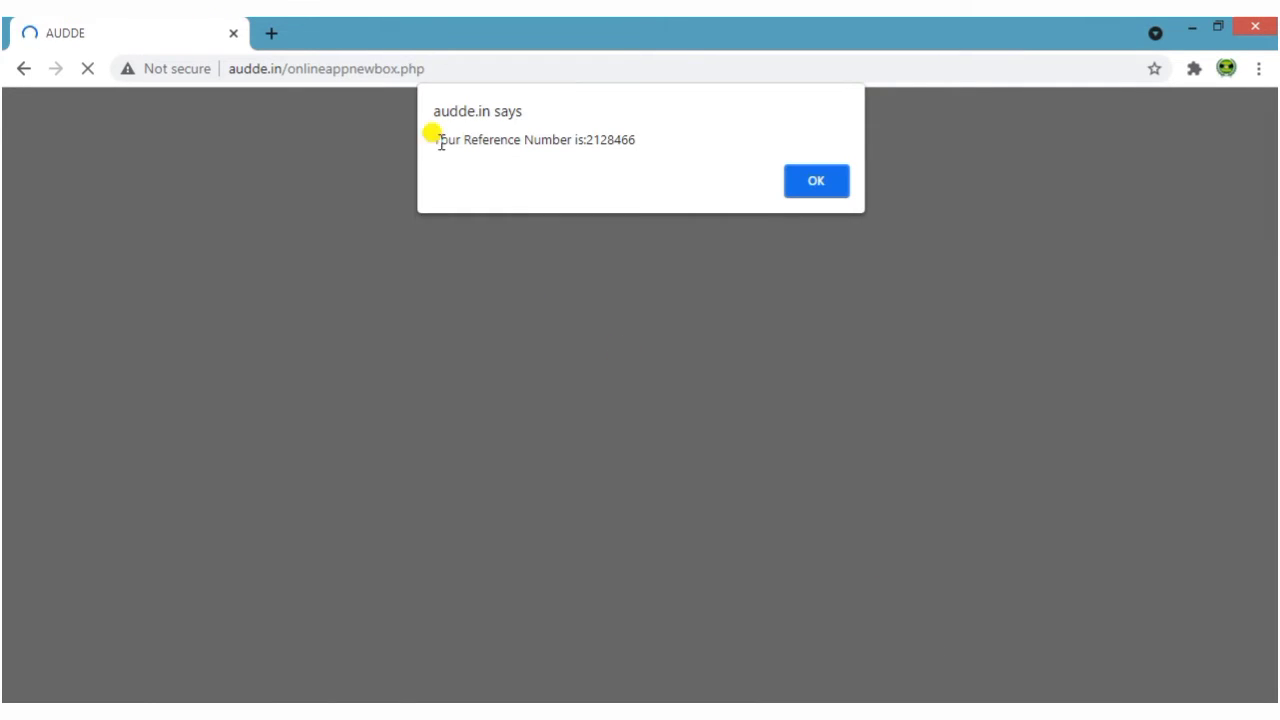
{"action": "double_click", "coordinate": [612, 140]}
{"action": "right_click", "coordinate": [622, 148]}
{"action": "left_click", "coordinate": [651, 160]}
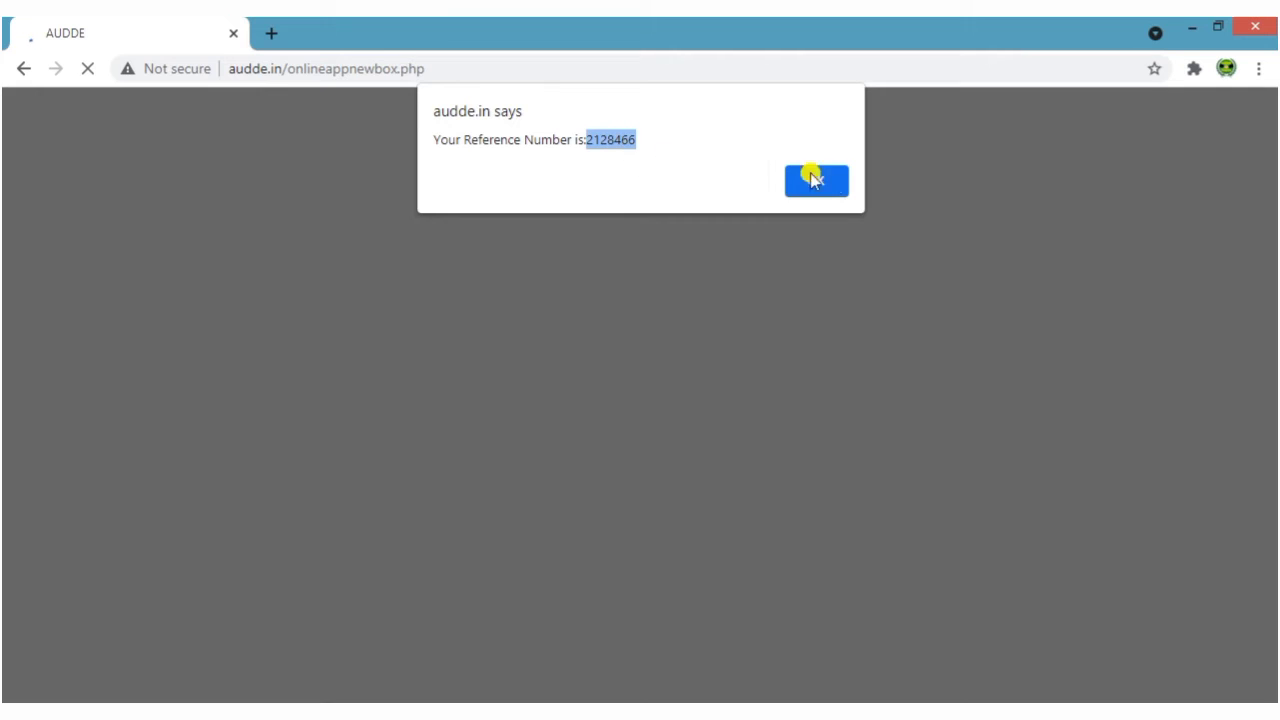
{"action": "left_click", "coordinate": [816, 180]}
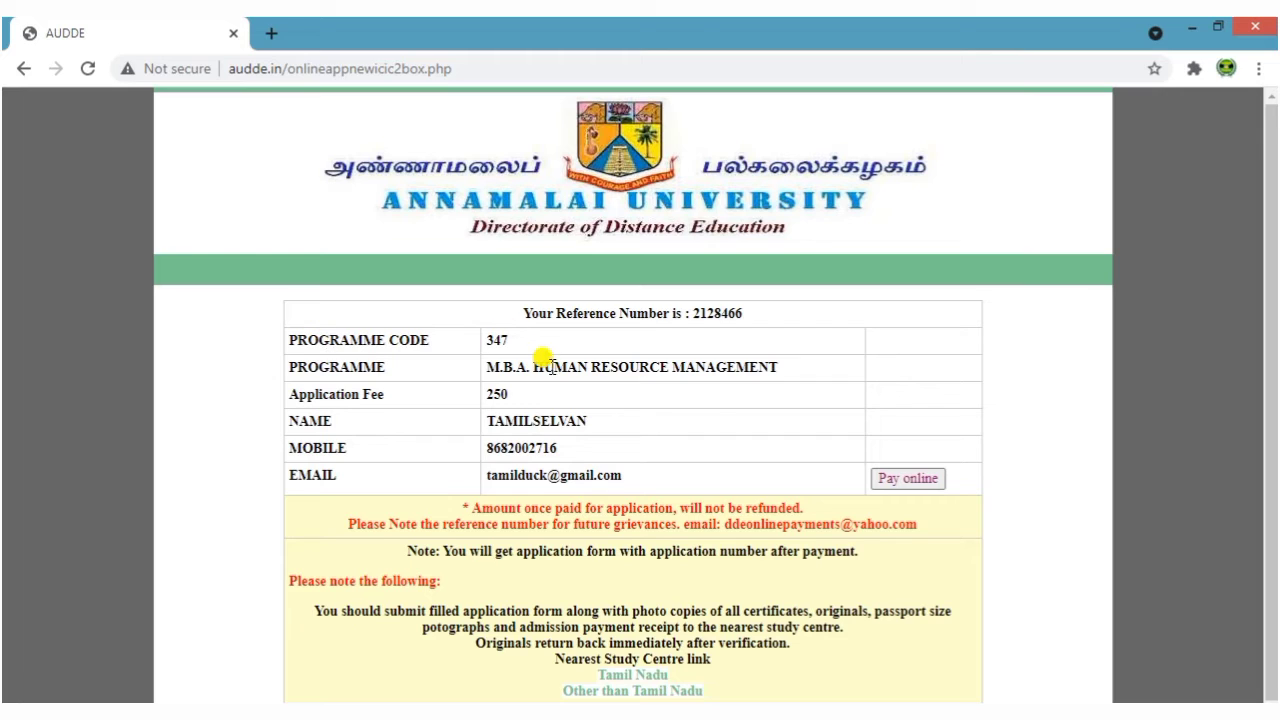
{"action": "scroll", "coordinate": [505, 478], "scroll_direction": "down", "scroll_amount": 1}
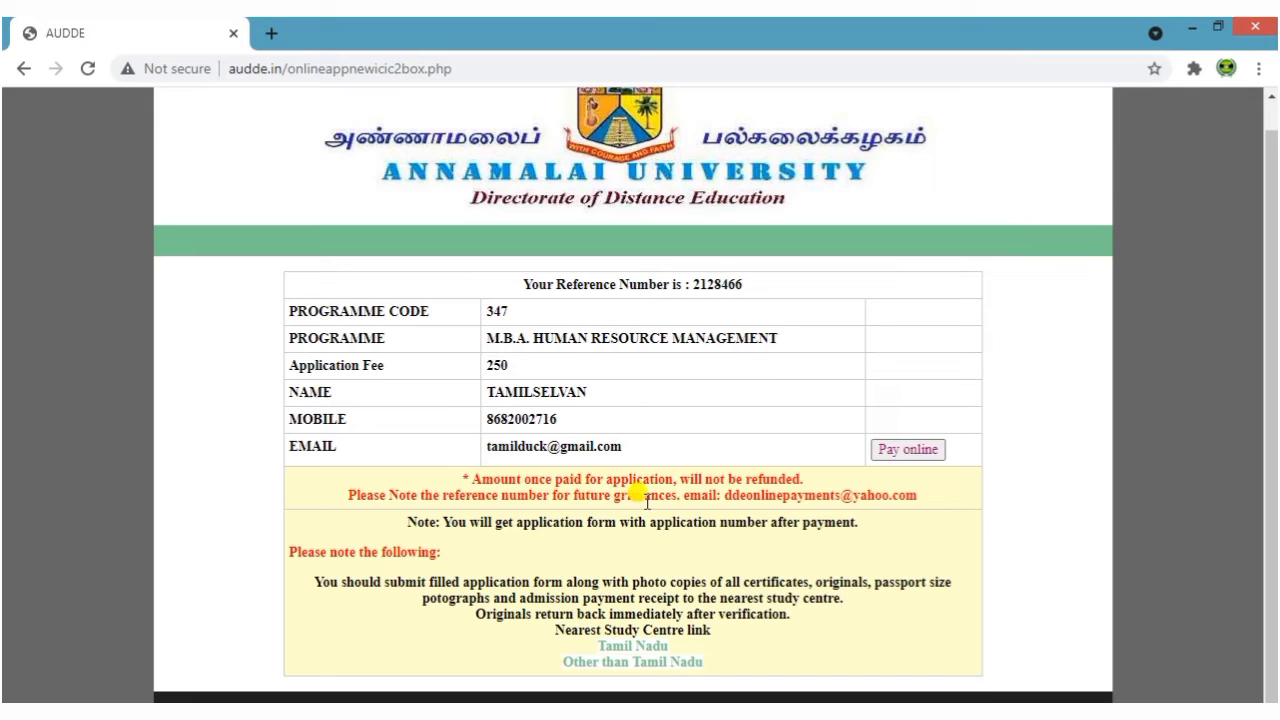
{"action": "double_click", "coordinate": [699, 281]}
{"action": "right_click", "coordinate": [700, 281]}
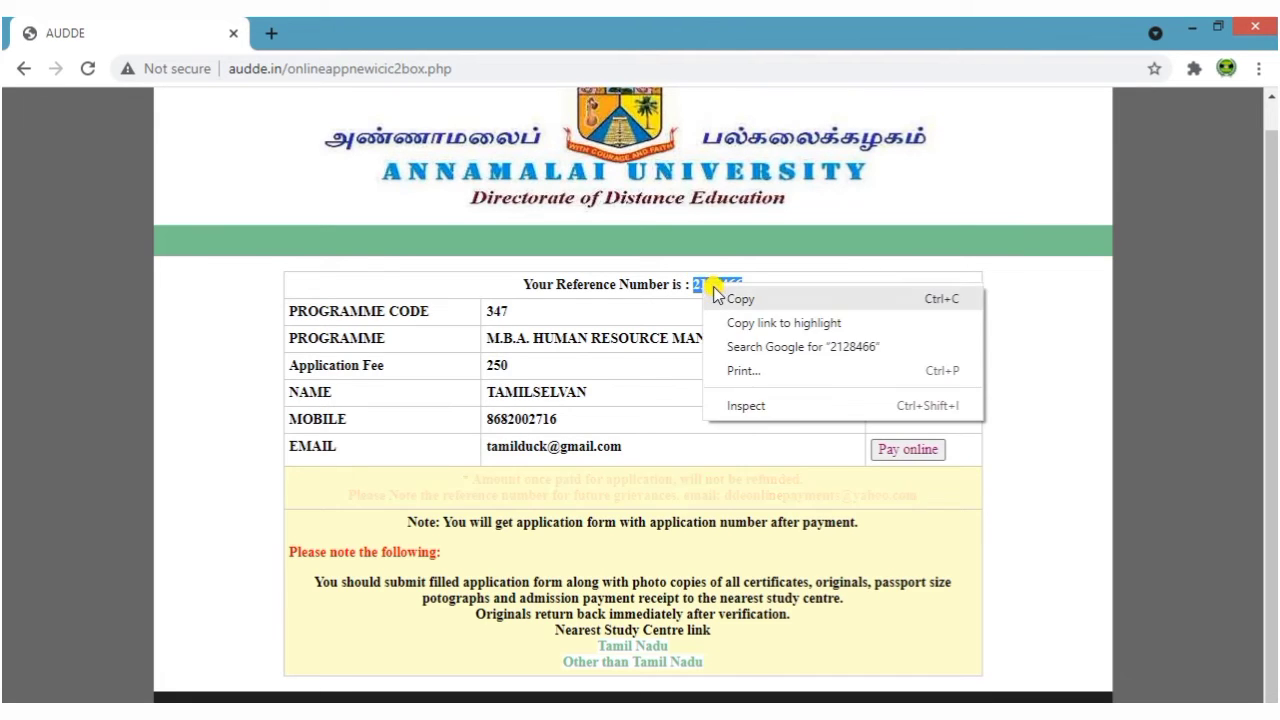
{"action": "left_click", "coordinate": [748, 294]}
{"action": "left_click", "coordinate": [745, 352]}
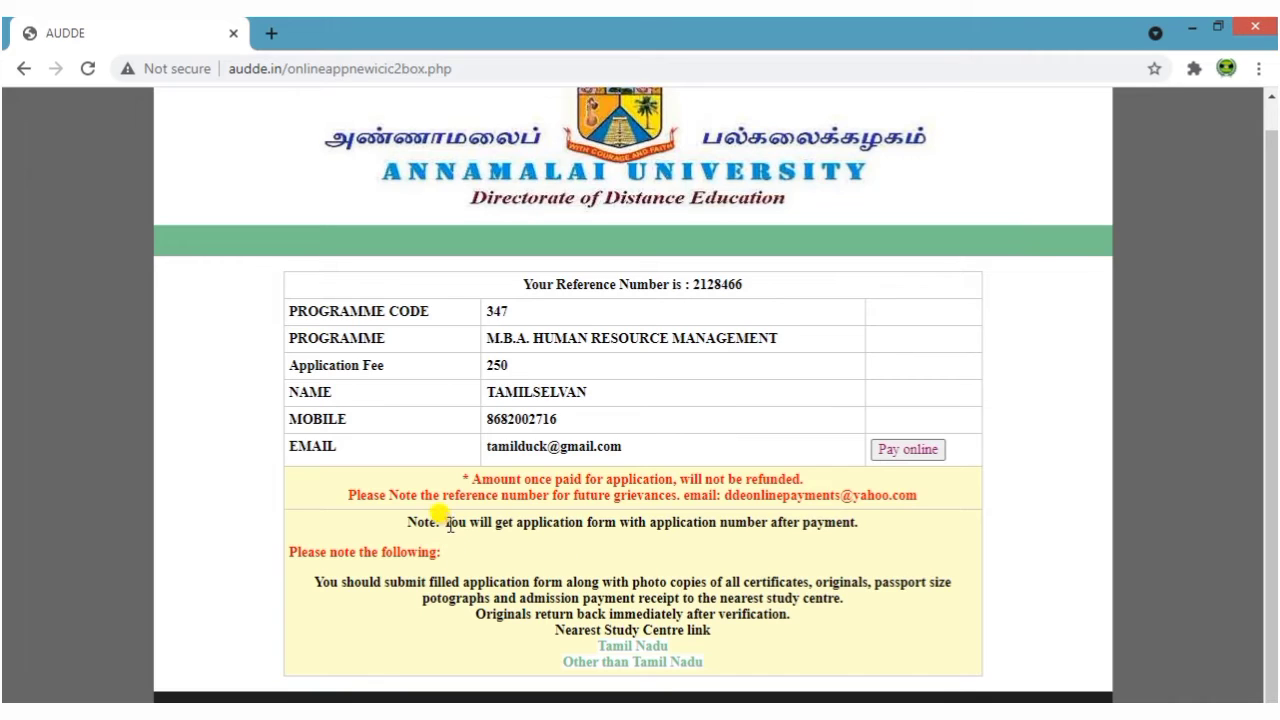
{"action": "left_click_drag", "start_coordinate": [444, 521], "coordinate": [880, 525]}
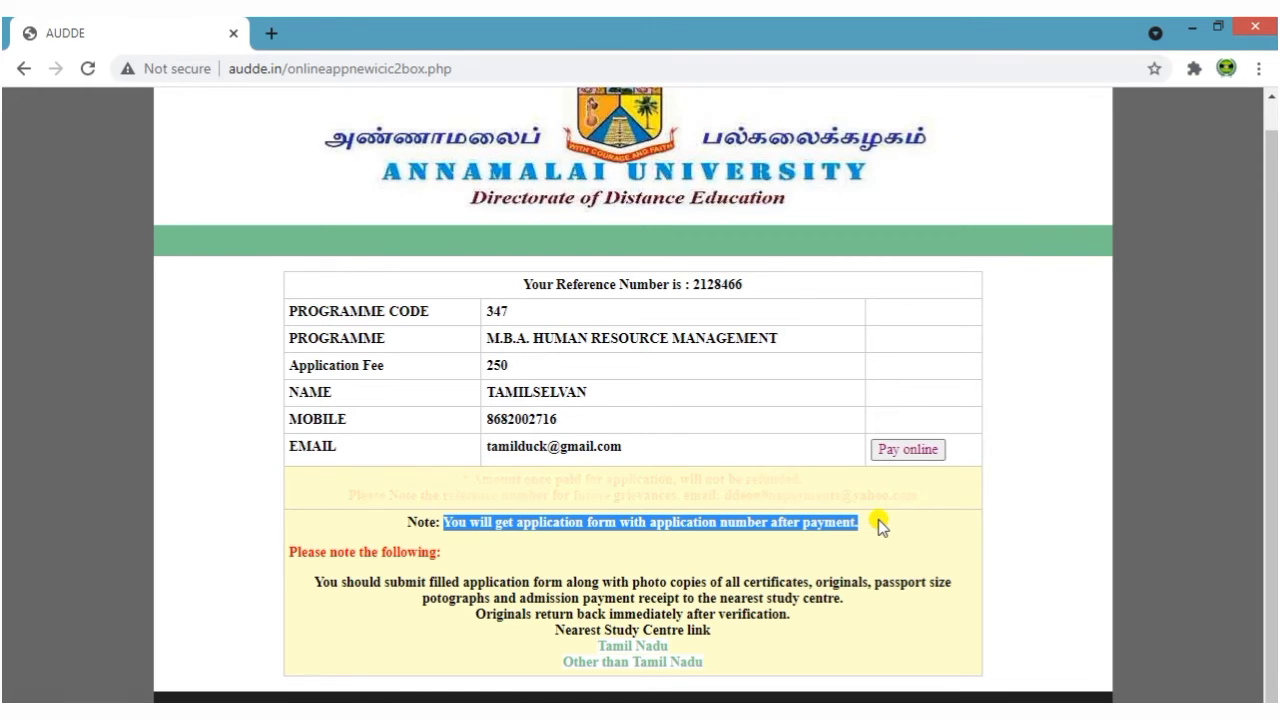
{"action": "left_click", "coordinate": [878, 521]}
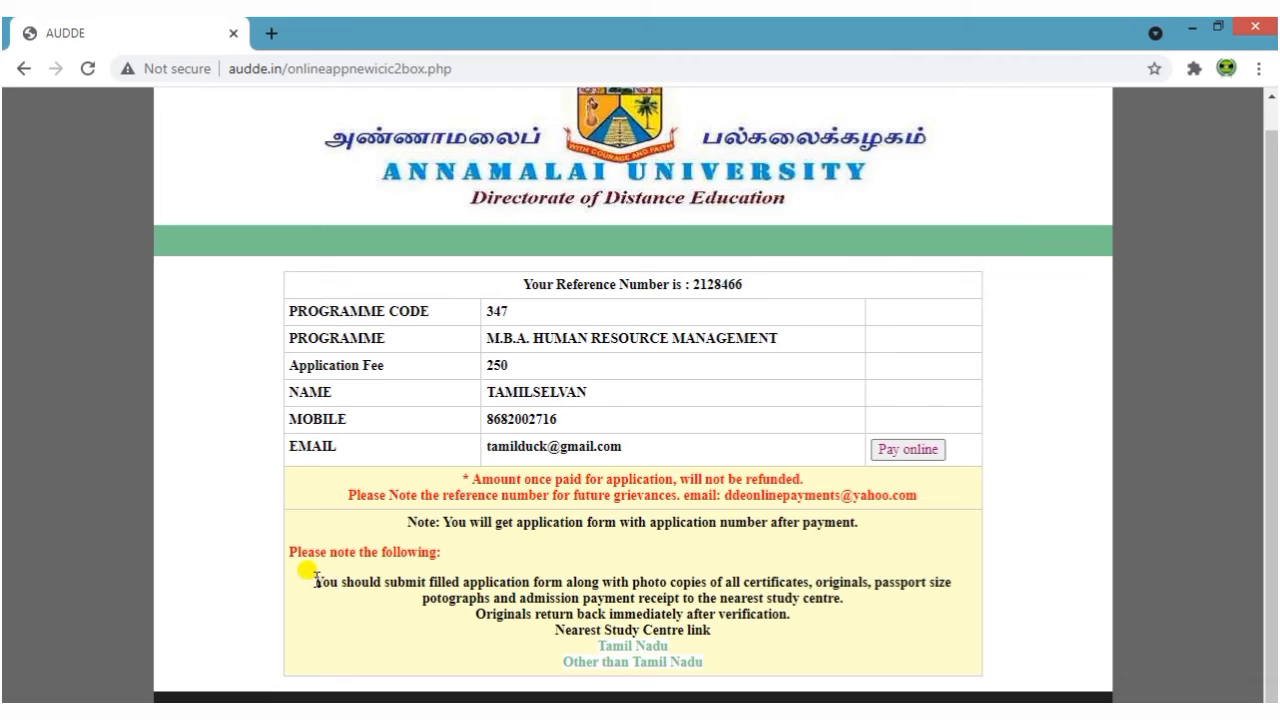
{"action": "left_click_drag", "start_coordinate": [312, 580], "coordinate": [942, 568]}
{"action": "left_click", "coordinate": [948, 610]}
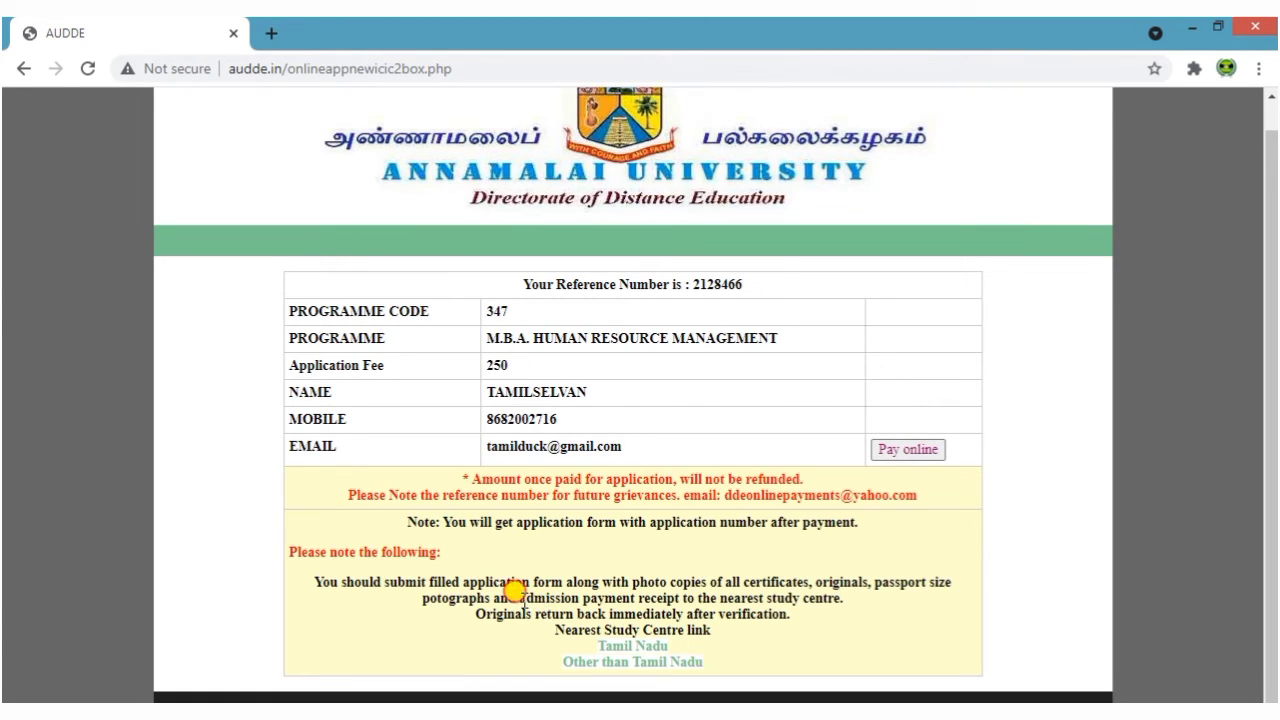
{"action": "left_click_drag", "start_coordinate": [518, 597], "coordinate": [857, 607]}
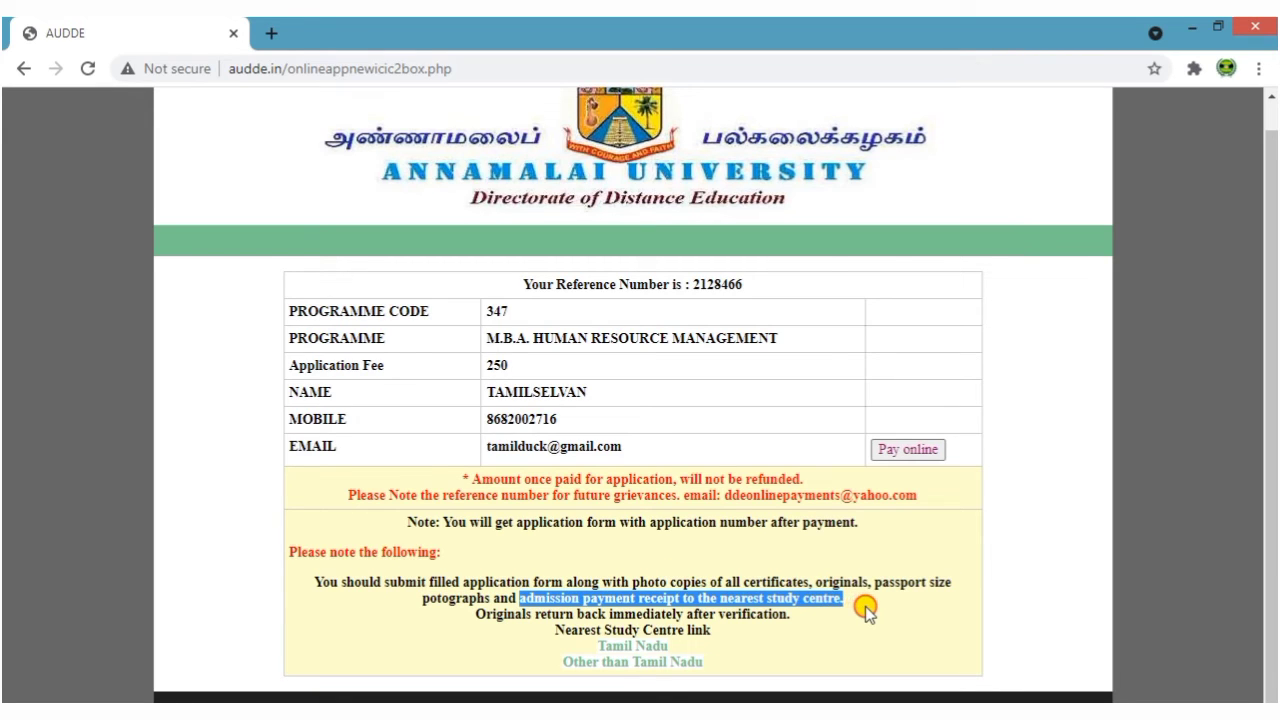
{"action": "left_click", "coordinate": [445, 615]}
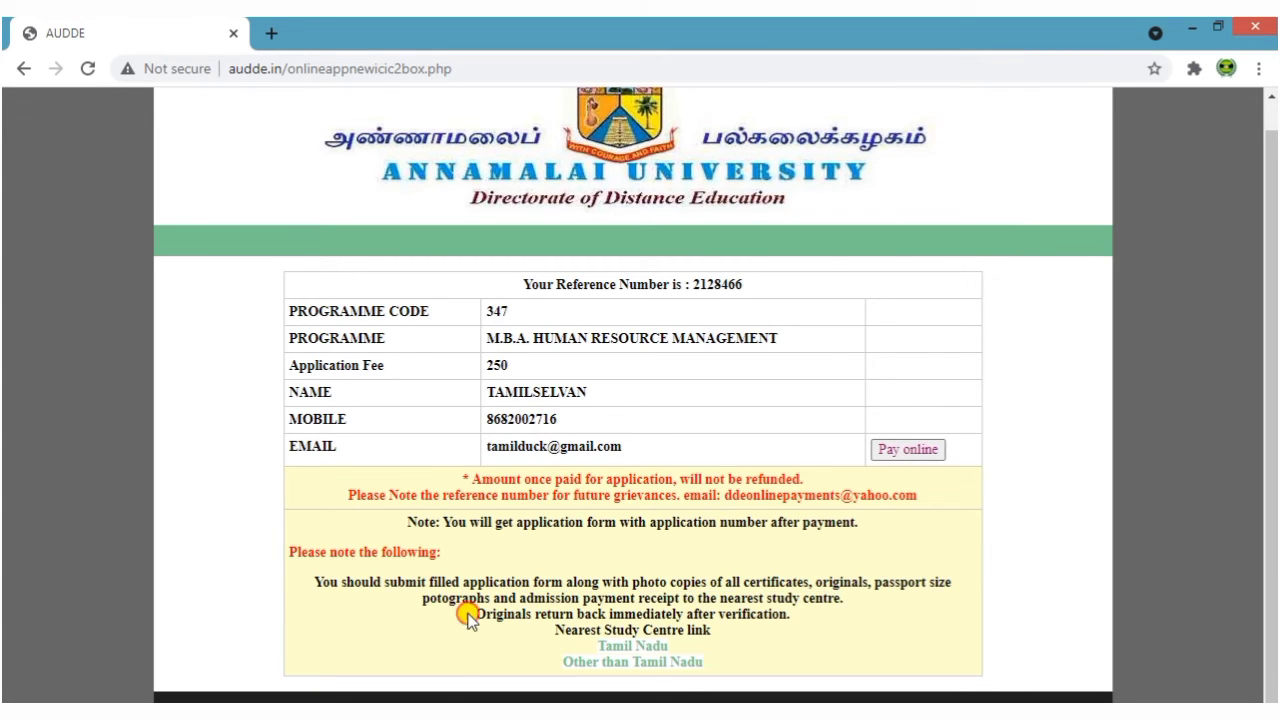
{"action": "left_click_drag", "start_coordinate": [470, 616], "coordinate": [836, 620]}
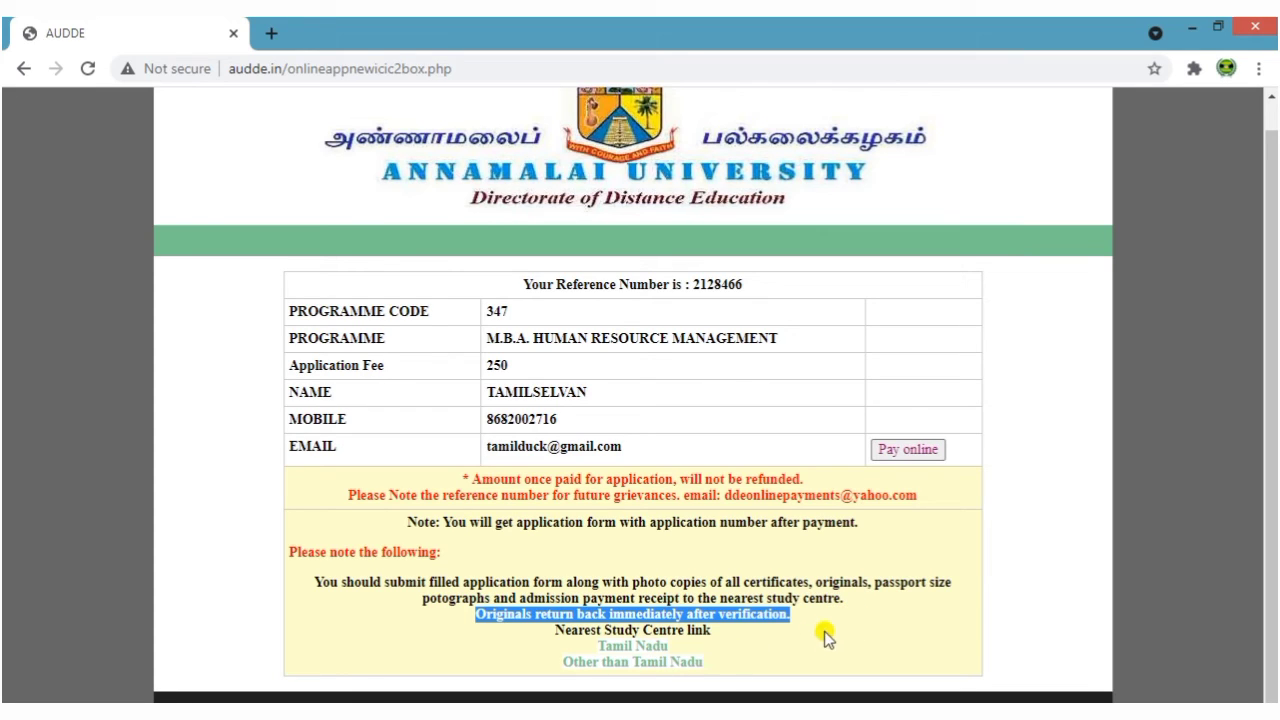
{"action": "left_click", "coordinate": [828, 625]}
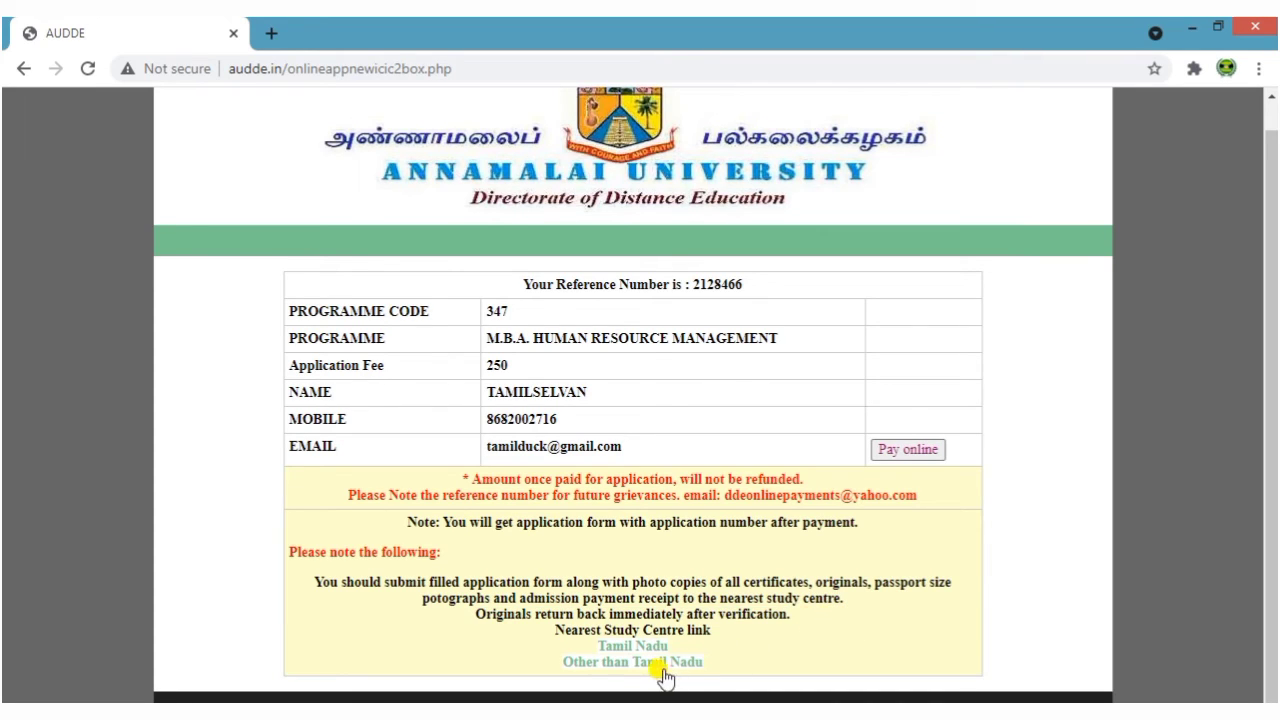
{"action": "left_click", "coordinate": [652, 664]}
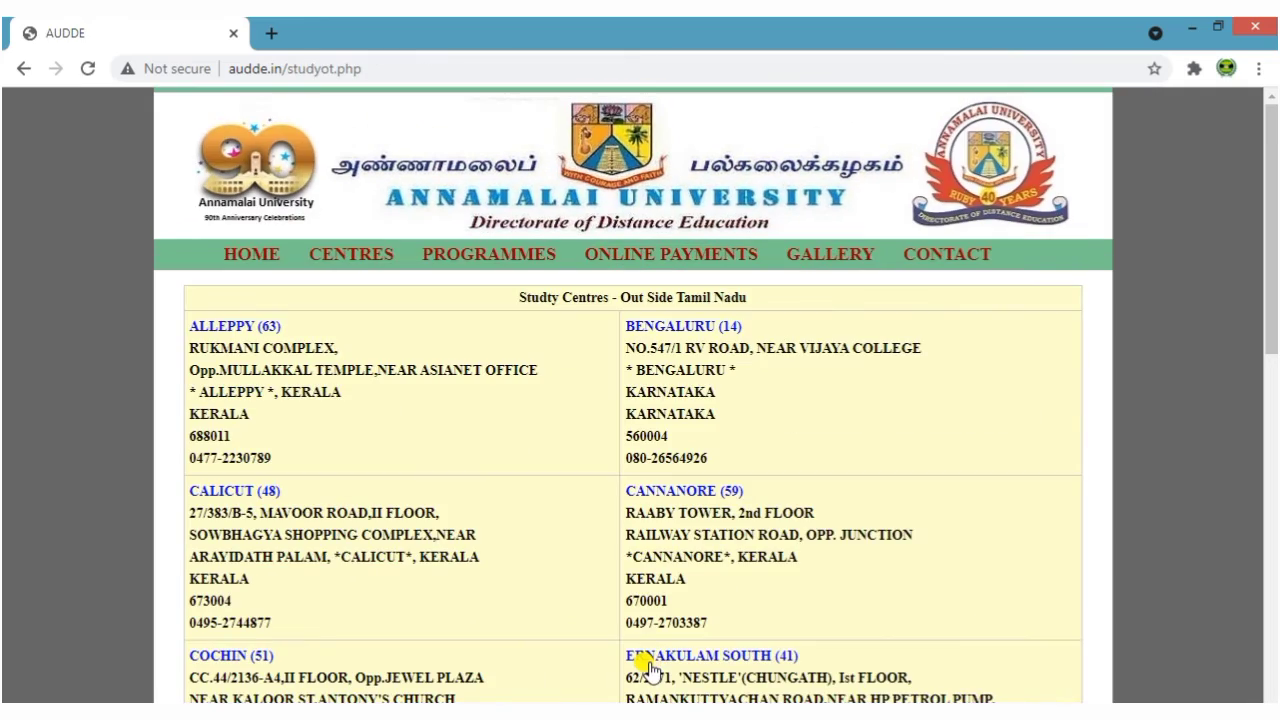
{"action": "scroll", "coordinate": [410, 460], "scroll_direction": "down", "scroll_amount": 6}
{"action": "scroll", "coordinate": [415, 451], "scroll_direction": "down", "scroll_amount": 4}
{"action": "scroll", "coordinate": [415, 451], "scroll_direction": "up", "scroll_amount": 10}
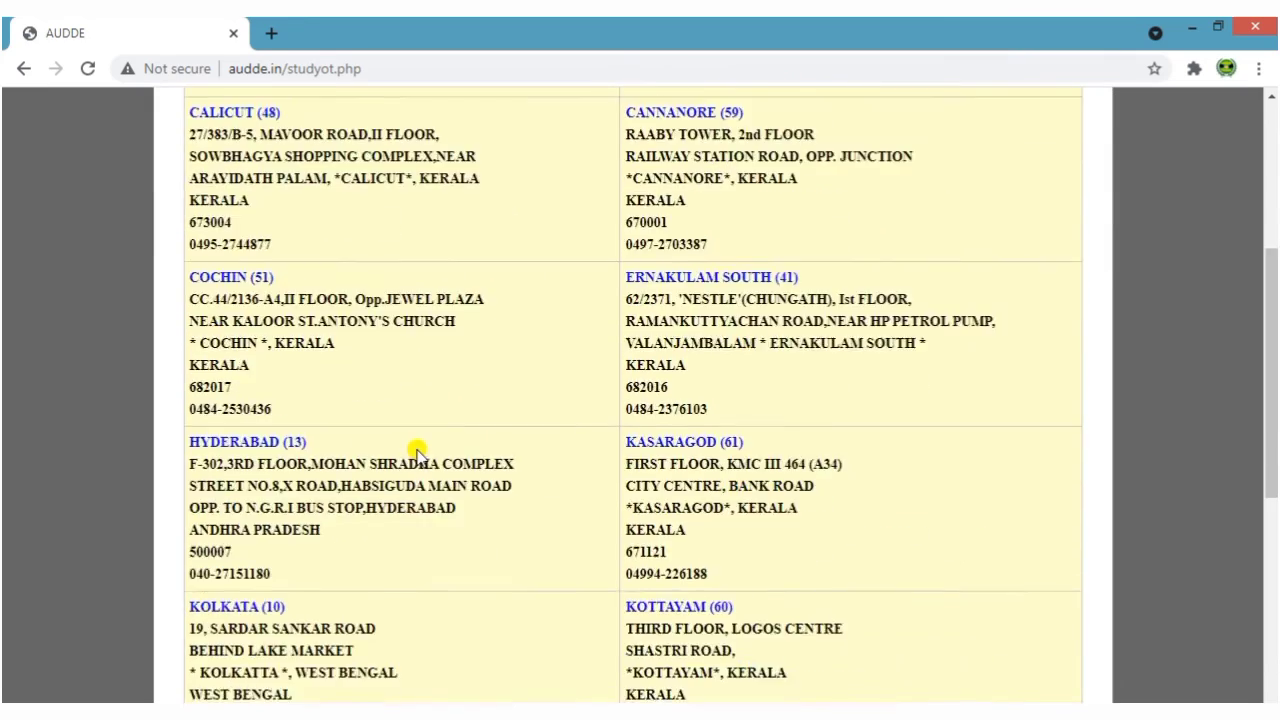
{"action": "left_click", "coordinate": [24, 68]}
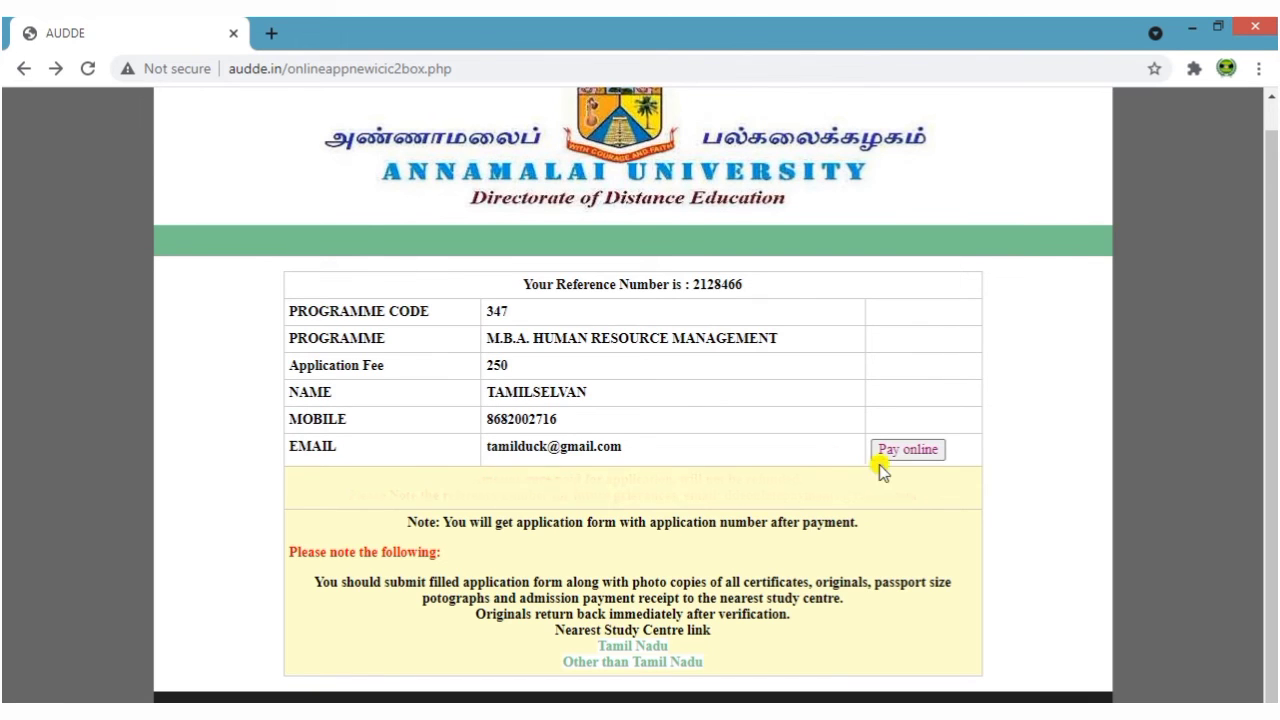
Pay online via ICICI eazypay for the Rs. 250.00 bill, selecting Credit Card mode
{"action": "left_click", "coordinate": [913, 452]}
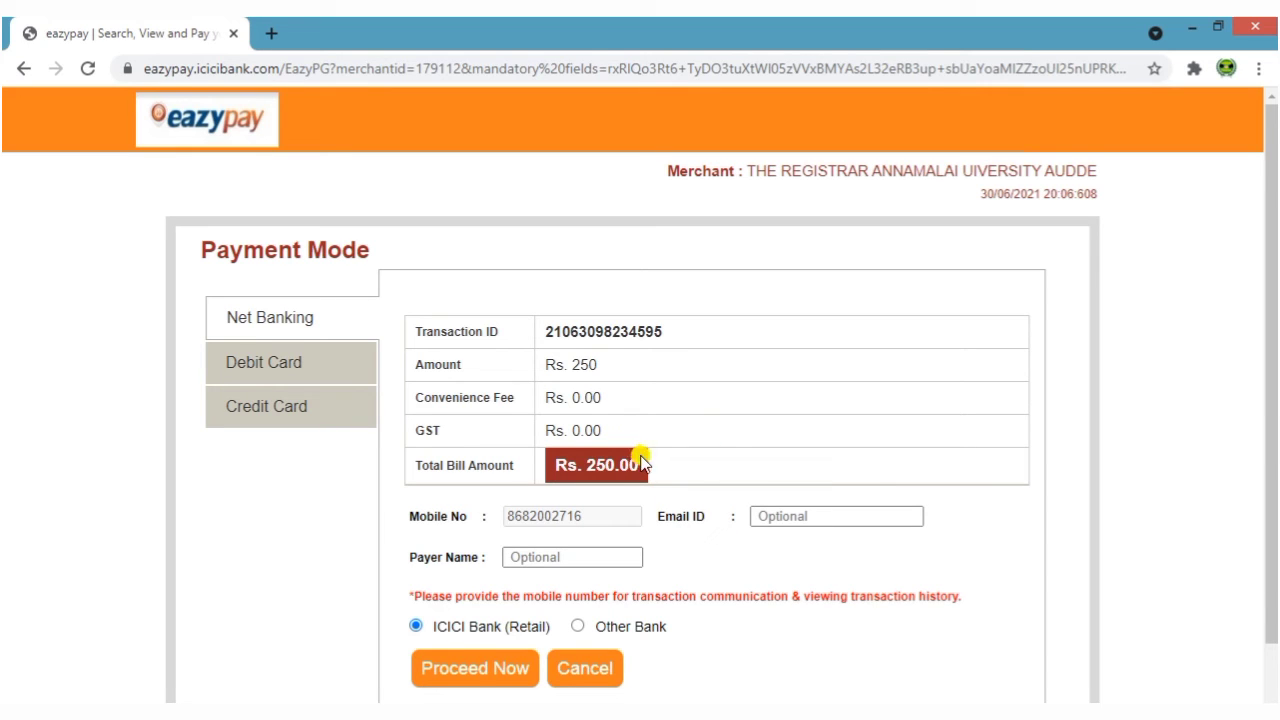
{"action": "scroll", "coordinate": [723, 437], "scroll_direction": "down", "scroll_amount": 1}
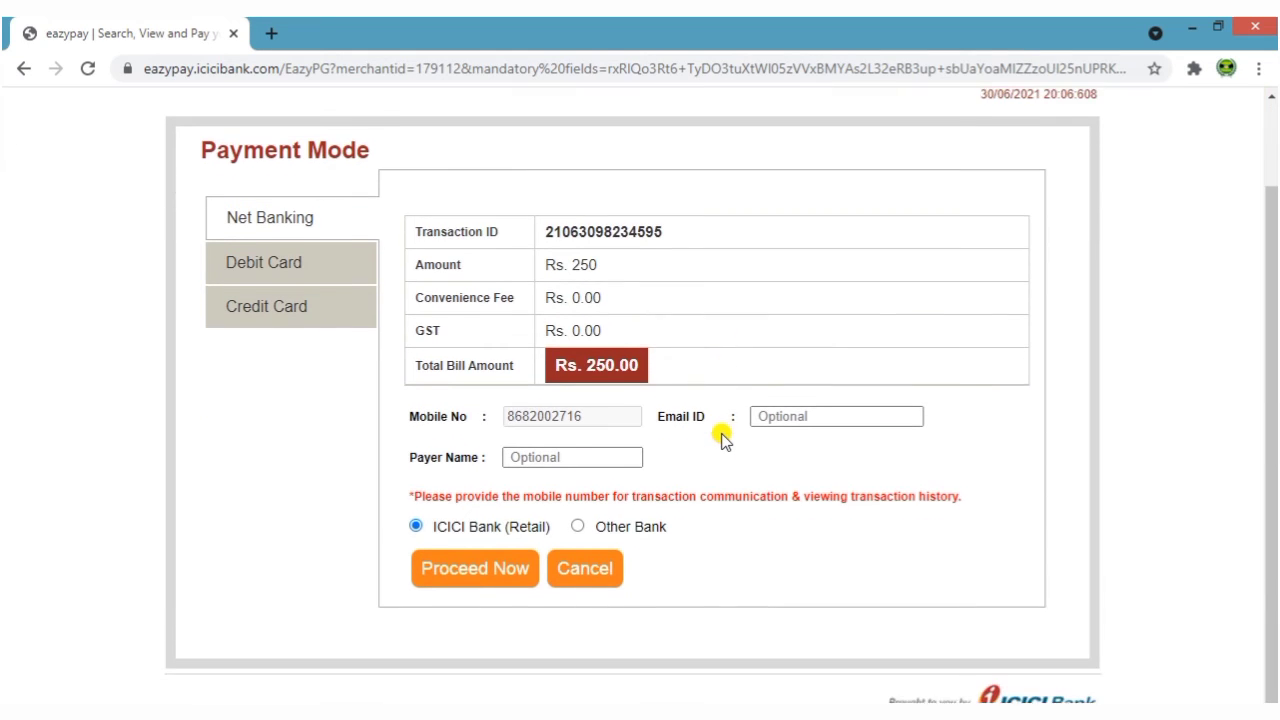
{"action": "left_click", "coordinate": [279, 268]}
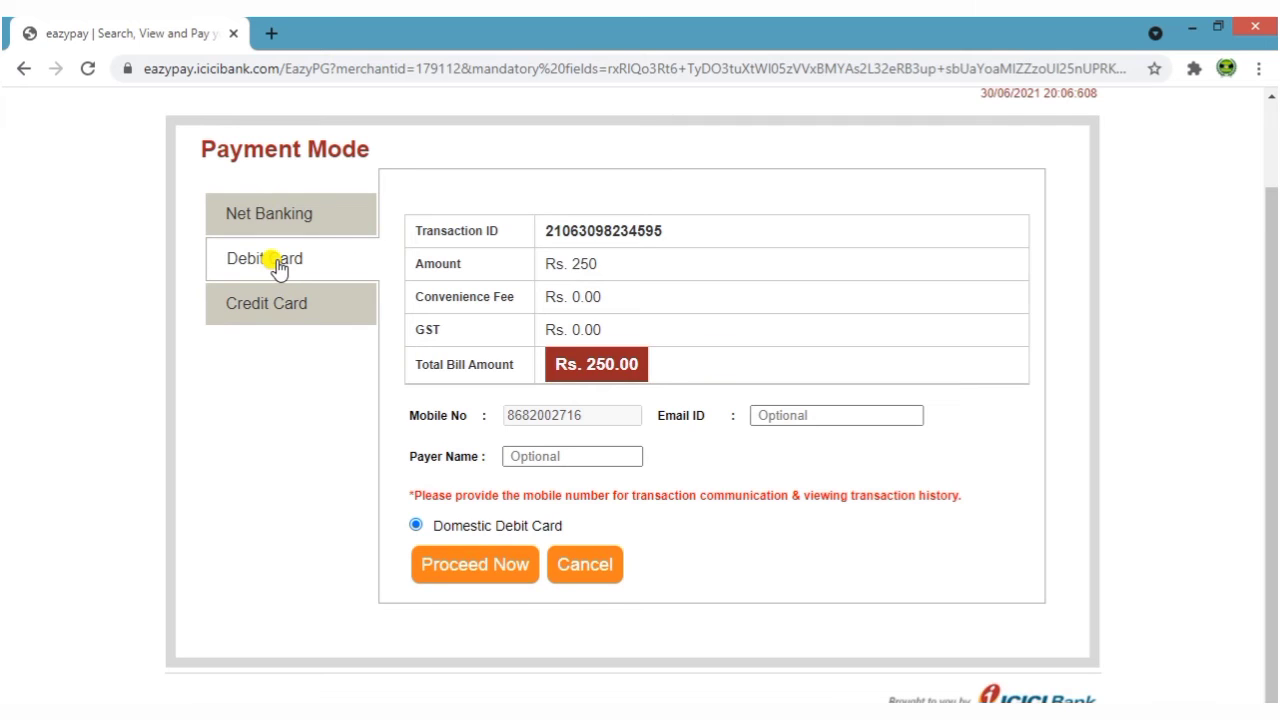
{"action": "left_click", "coordinate": [289, 315]}
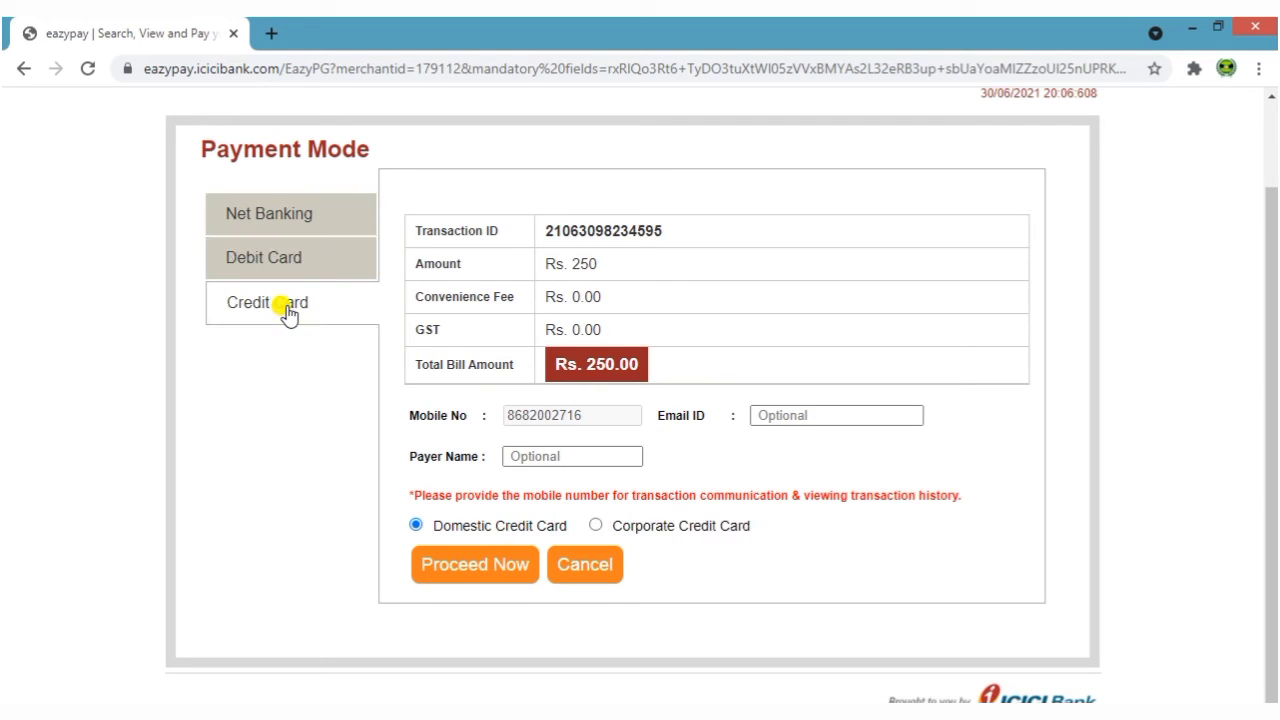